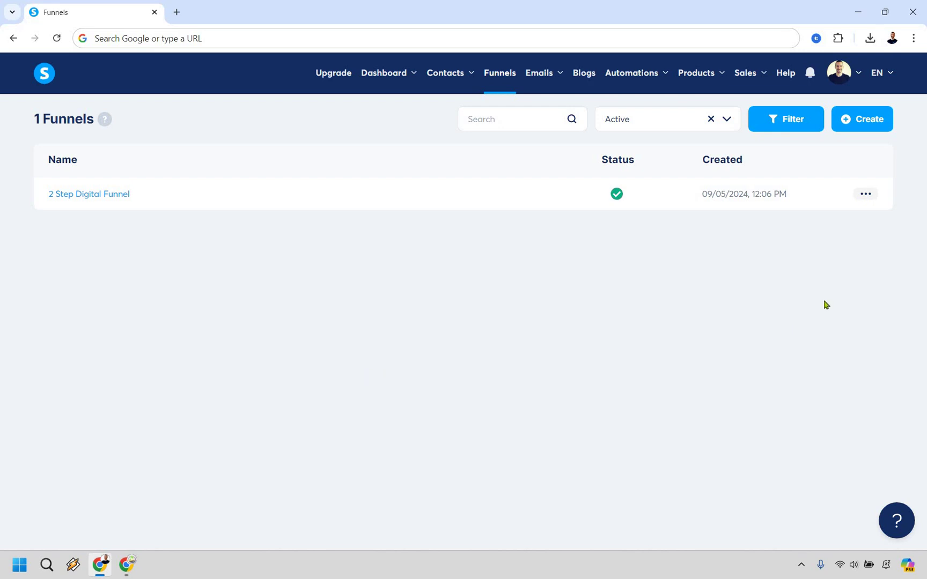
# - Look at the account settings, then go back to the funnels list
pyautogui.click(844, 75)
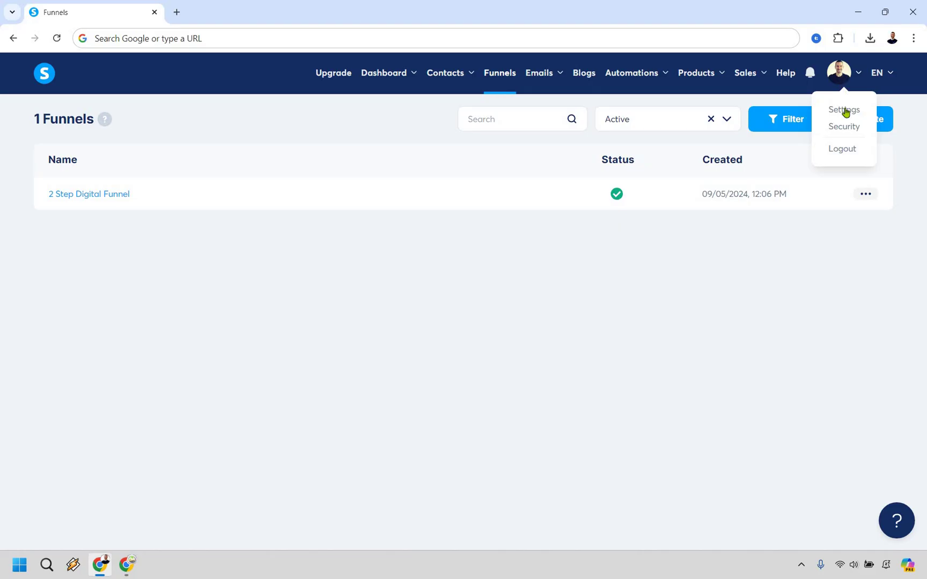
pyautogui.click(846, 110)
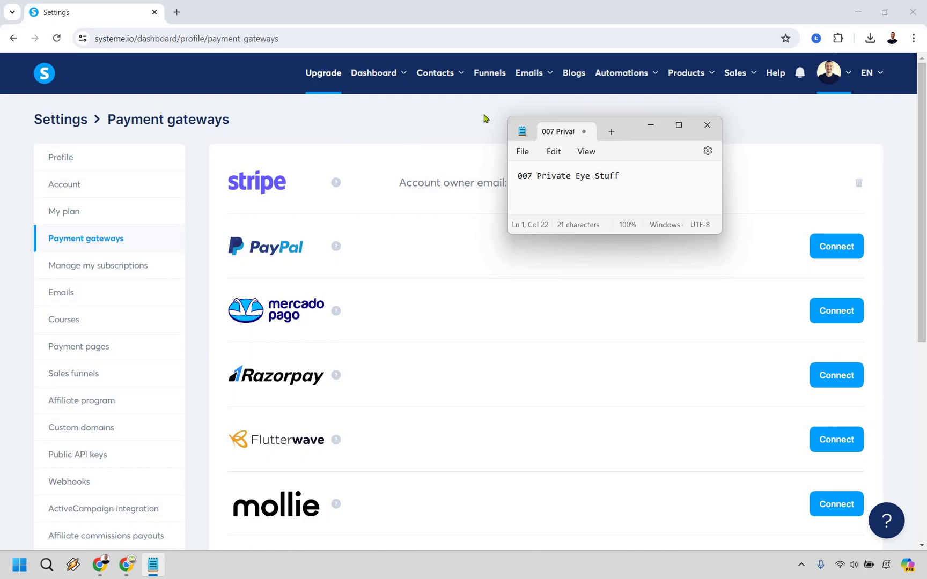
pyautogui.click(489, 75)
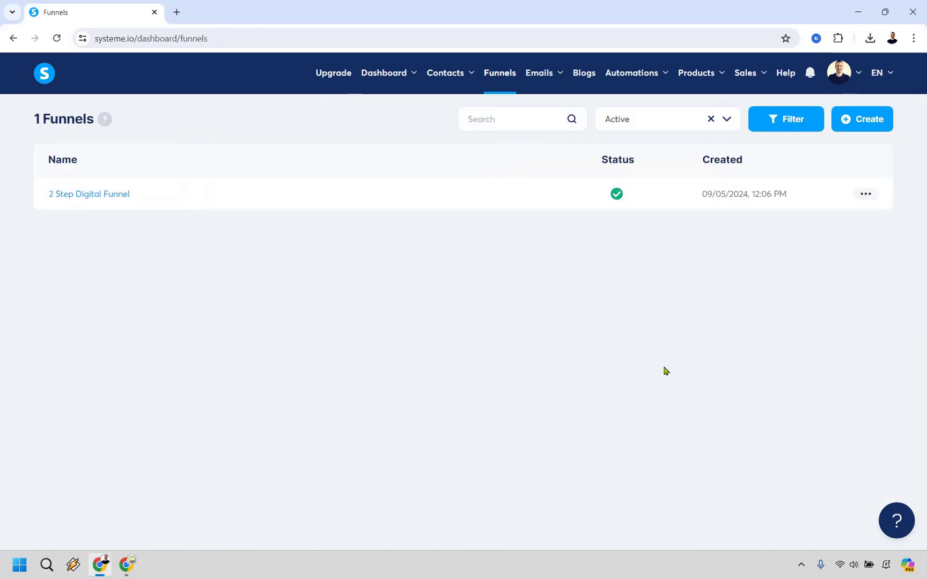
# - Create a Sell-goal funnel named Digital Product and open its steps page
pyautogui.click(863, 120)
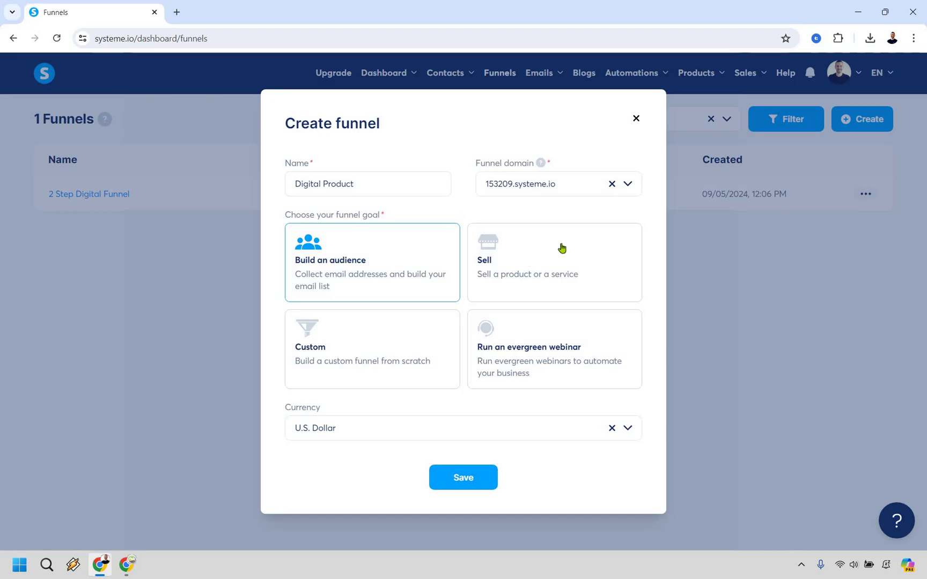
pyautogui.click(536, 267)
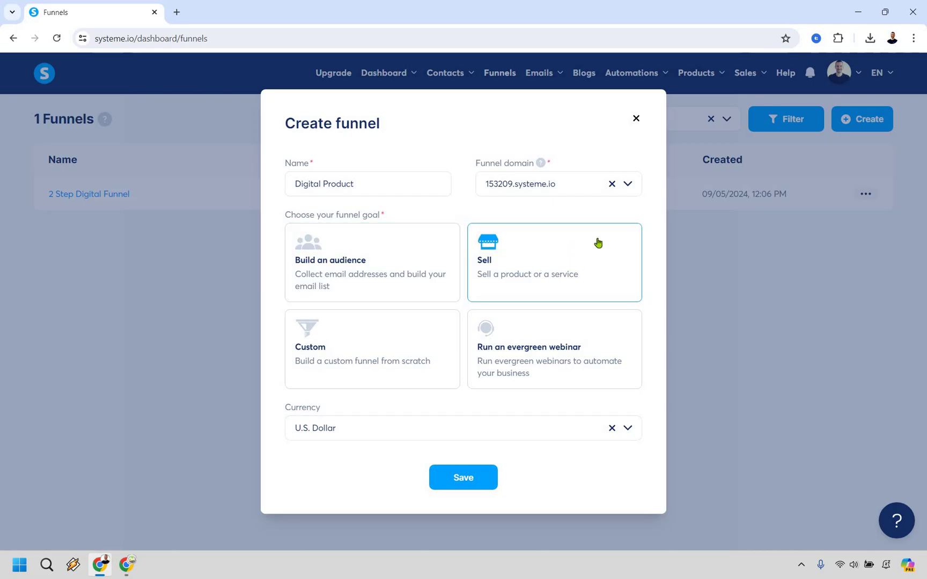
pyautogui.click(464, 483)
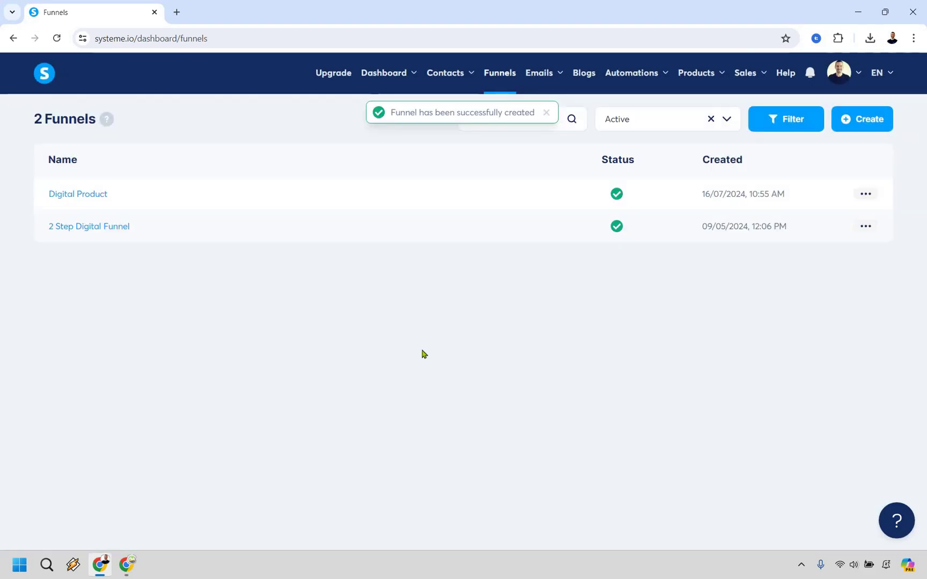
pyautogui.click(74, 195)
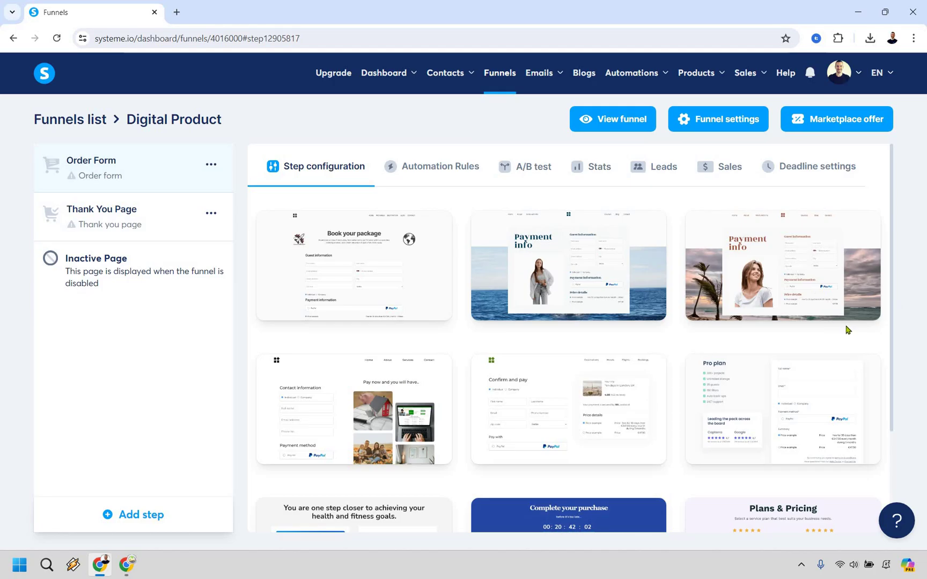
pyautogui.scroll(-1, 847, 330)
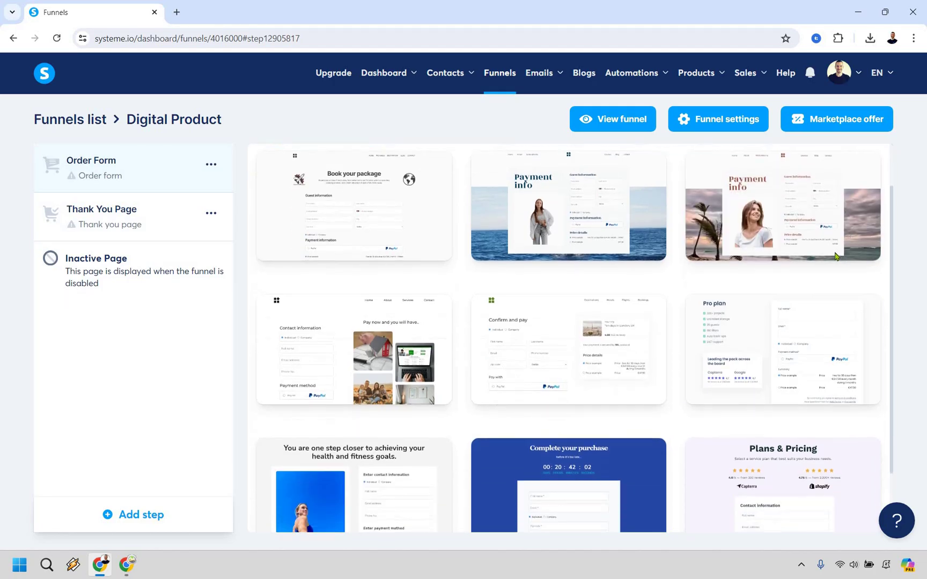
pyautogui.scroll(-2, 794, 375)
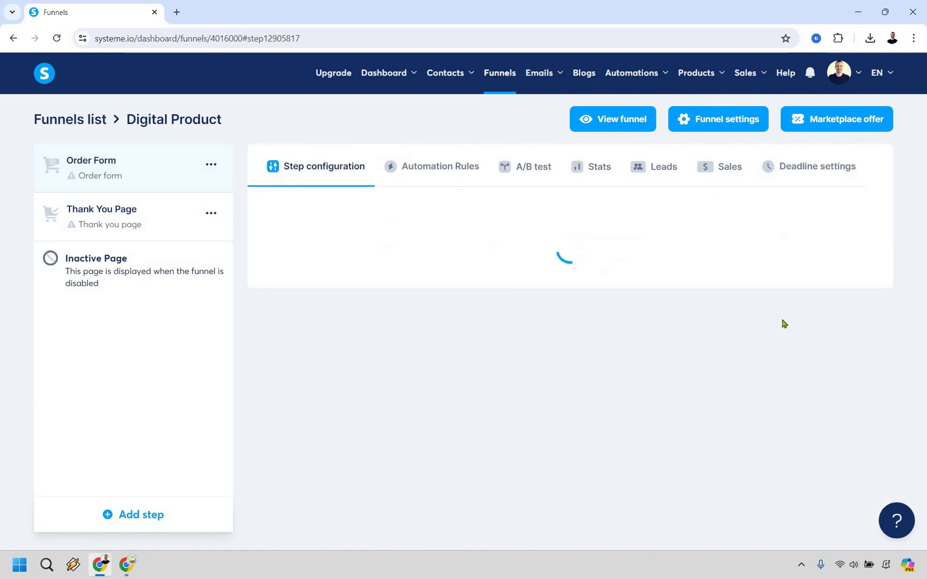
pyautogui.scroll(-5, 704, 244)
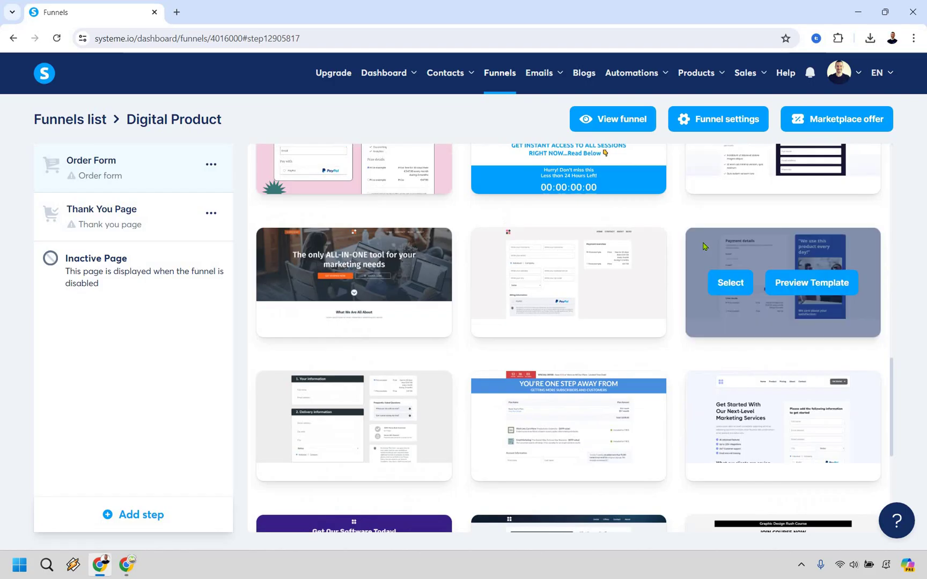
pyautogui.scroll(-4, 700, 245)
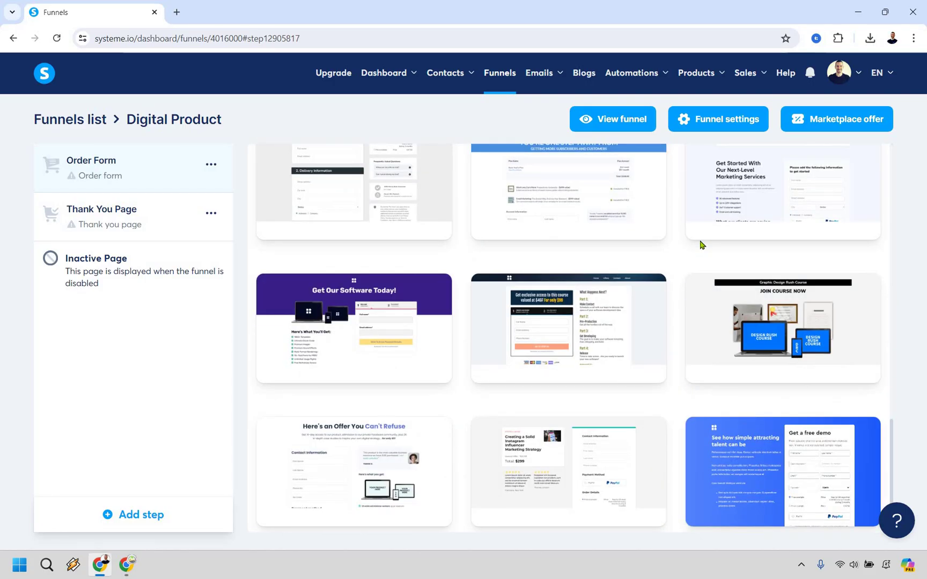
pyautogui.scroll(-2, 700, 244)
pyautogui.click(597, 416)
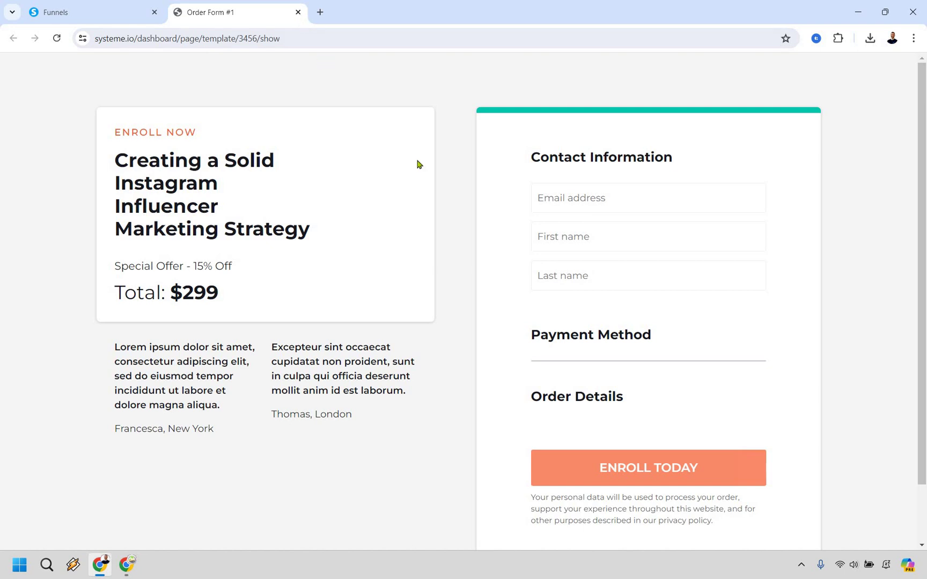
pyautogui.hotkey('ctrl', 'w')
pyautogui.moveTo(524, 417)
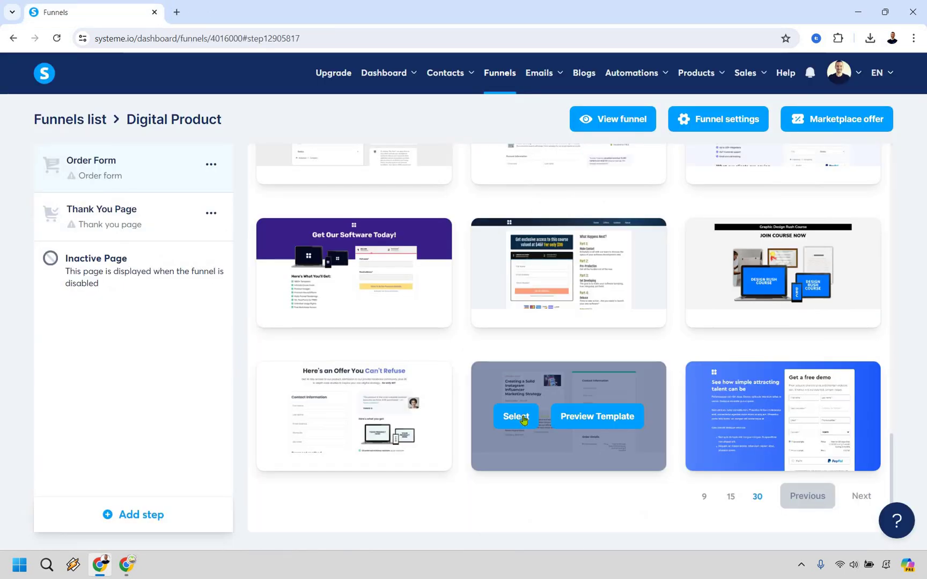
# - Apply the Instagram influencer order template and change the Order Form URL path to order-form
pyautogui.click(523, 418)
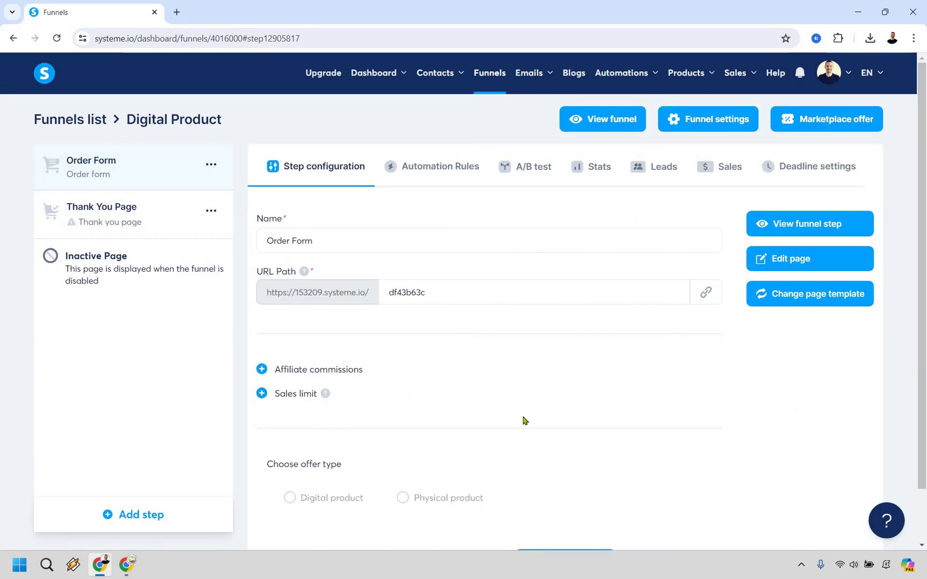
pyautogui.doubleClick(427, 290)
pyautogui.write('or')
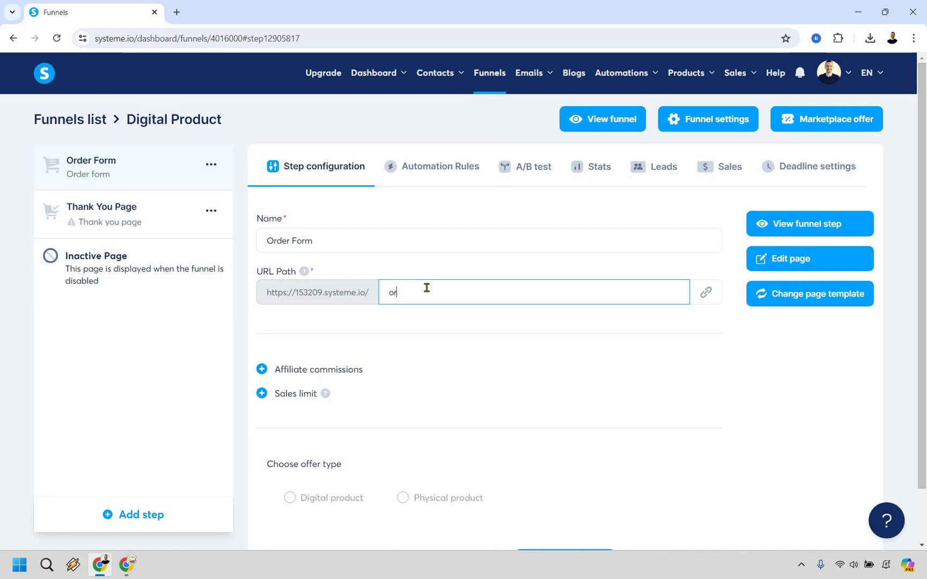
pyautogui.write('der-form')
pyautogui.click(448, 267)
pyautogui.scroll(-2, 412, 338)
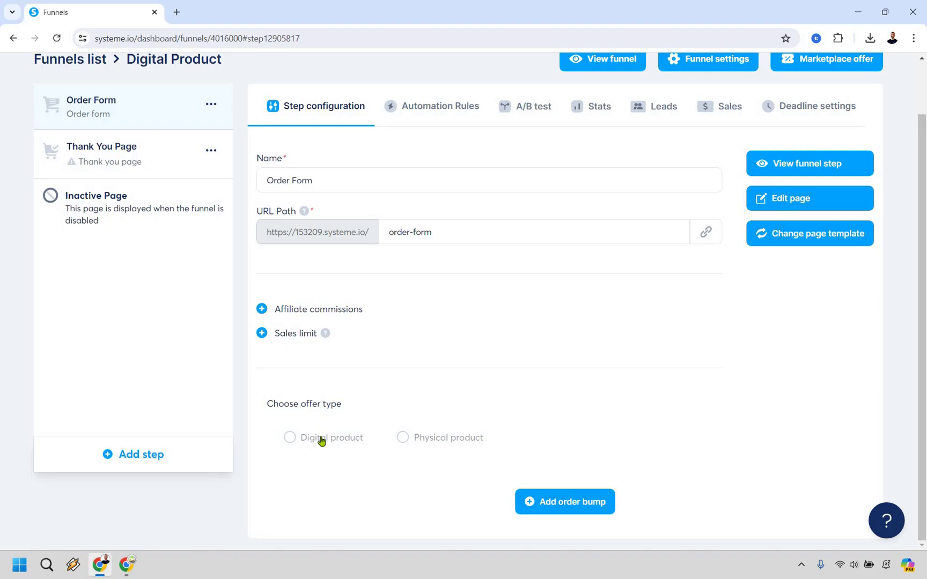
pyautogui.scroll(-5, 580, 271)
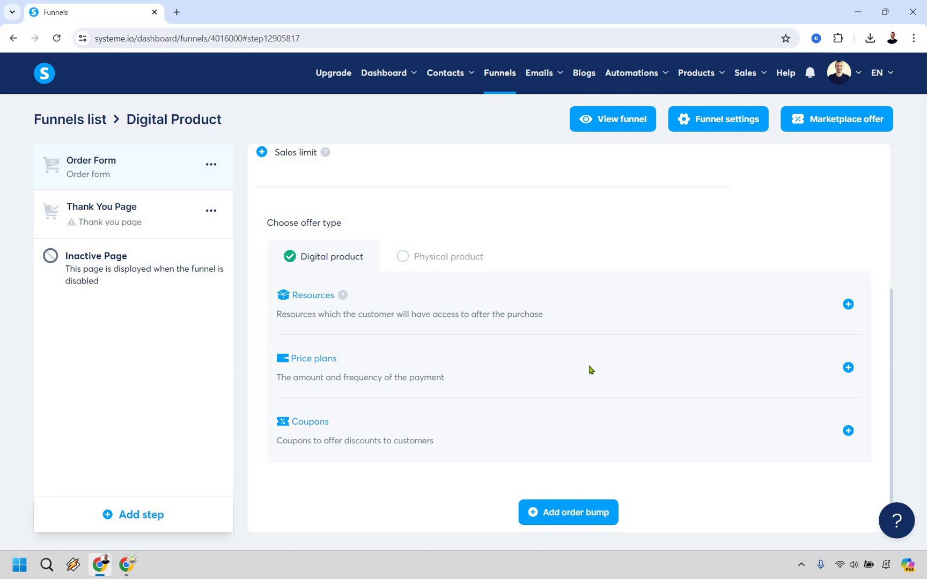
# - Start a new price plan named 'One time payment' for both order form and dashboard
pyautogui.click(849, 370)
pyautogui.scroll(-3, 675, 250)
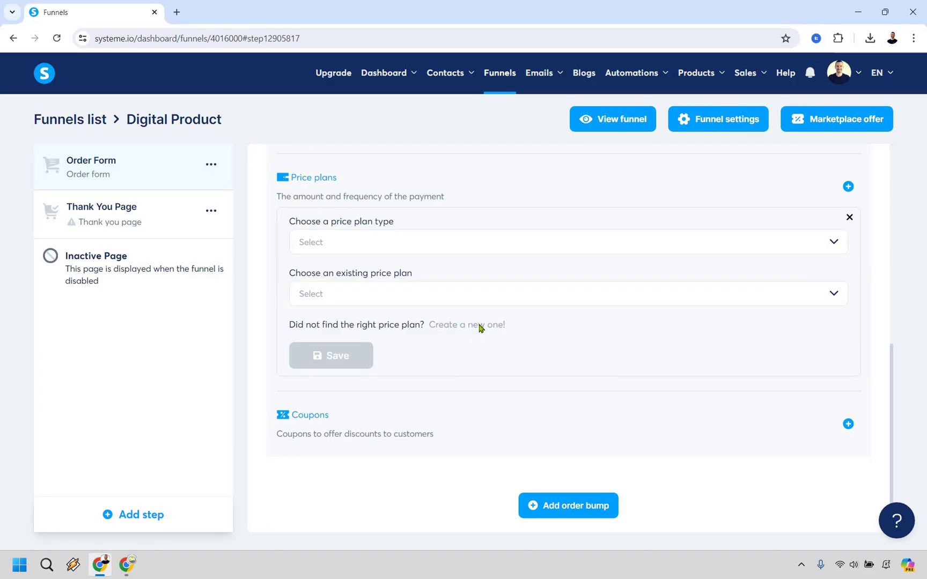
pyautogui.click(479, 326)
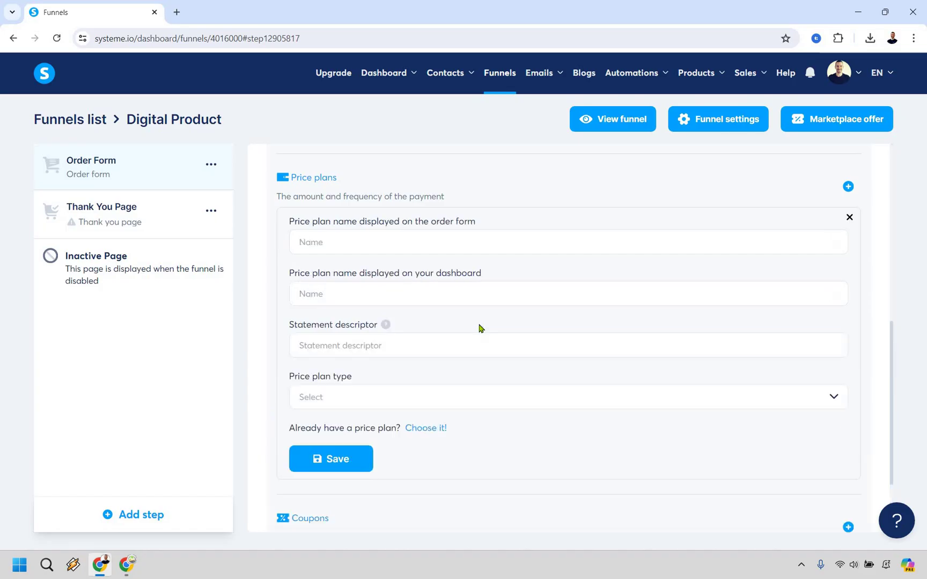
pyautogui.click(386, 240)
pyautogui.write('On')
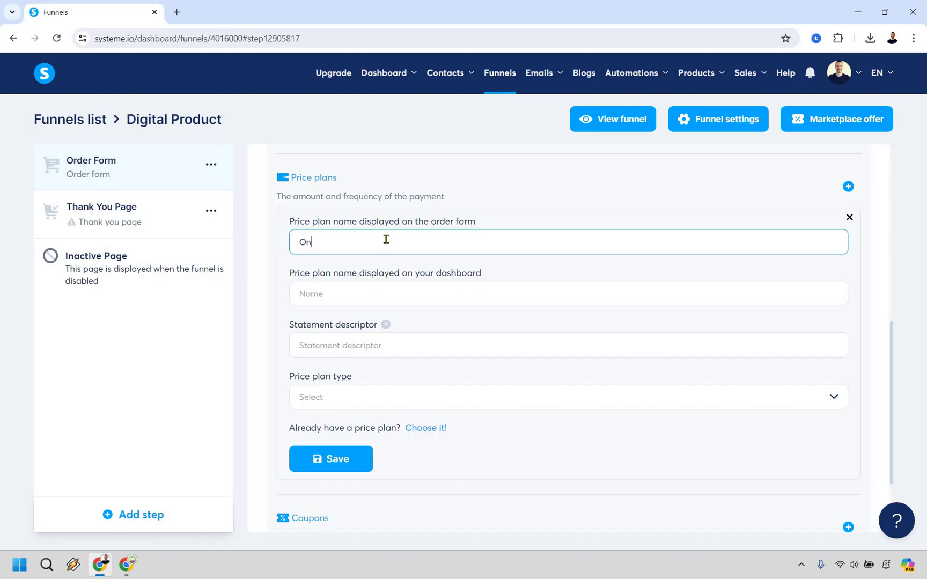
pyautogui.write('e time payment')
pyautogui.hotkey('ctrl', 'a')
pyautogui.hotkey('ctrl', 'c')
pyautogui.click(444, 291)
pyautogui.hotkey('ctrl', 'v')
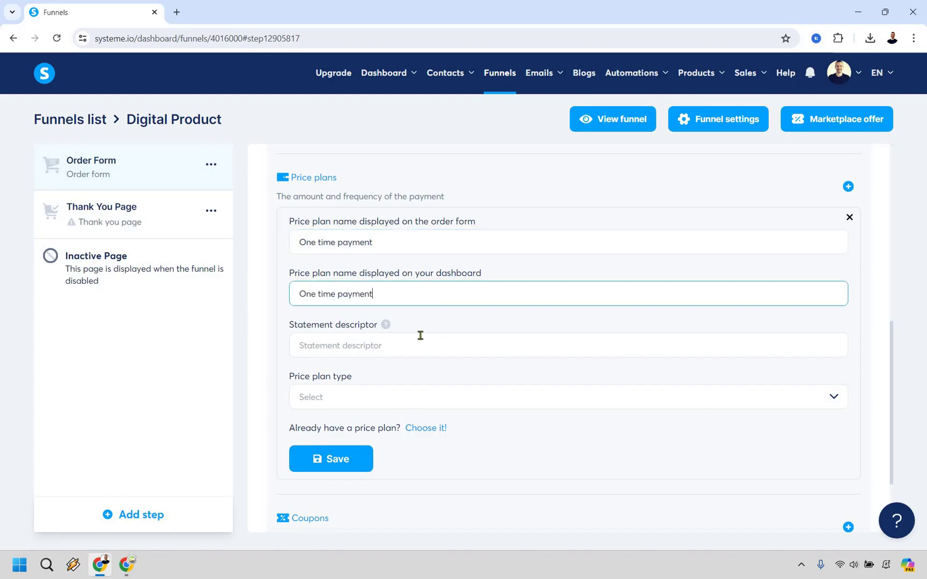
# - Give the plan statement descriptor Viral Social, one-time payment type, 19 usd, and save it
pyautogui.moveTo(388, 327)
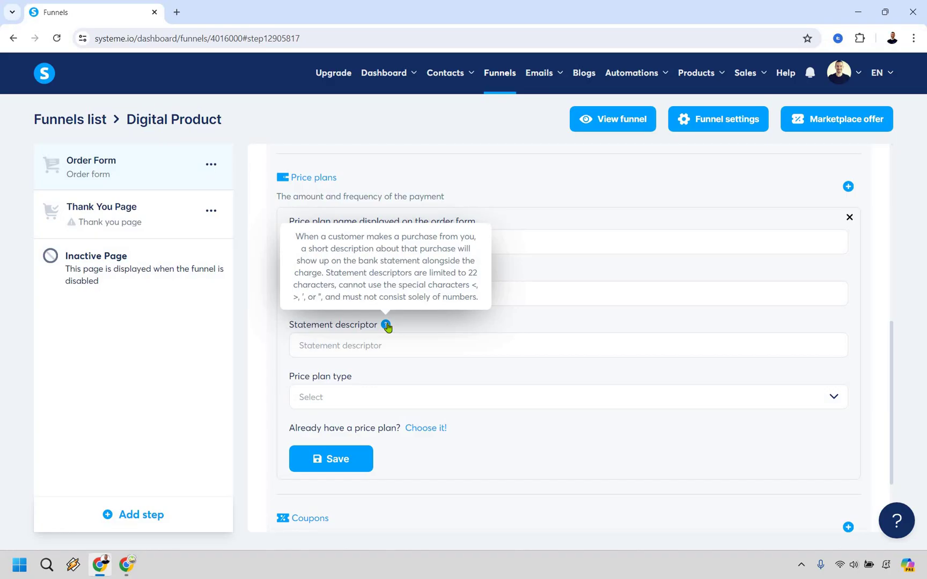
pyautogui.click(419, 350)
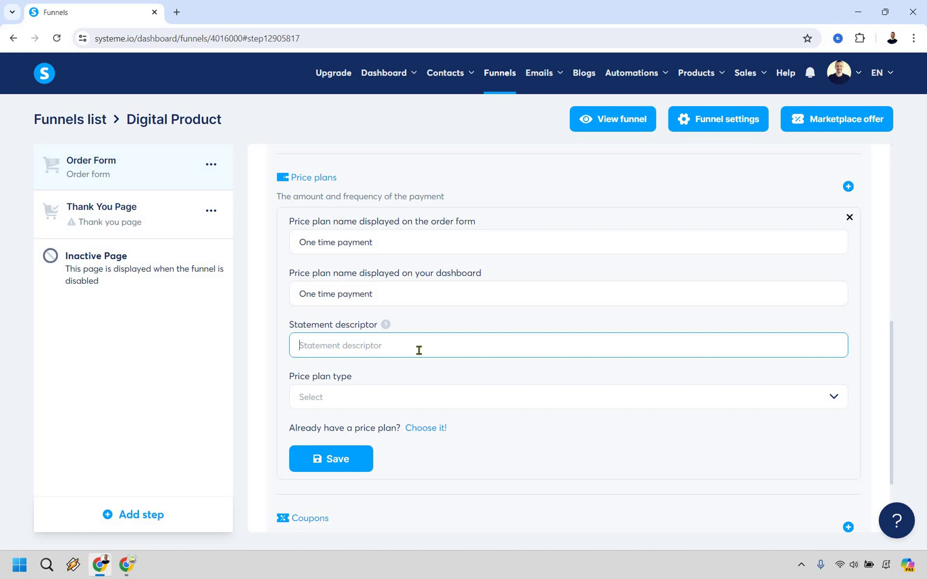
pyautogui.write('Viral Social')
pyautogui.click(369, 403)
pyautogui.press('Return')
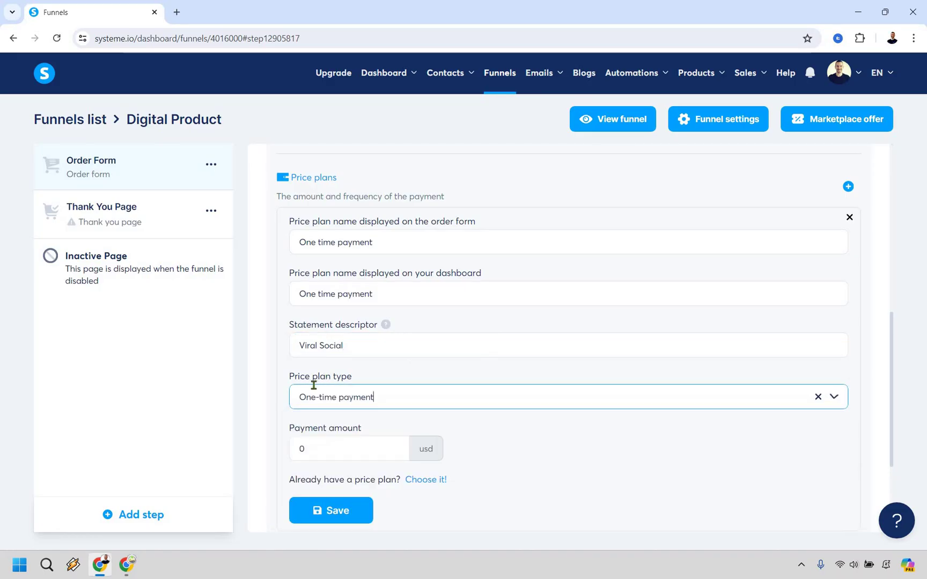
pyautogui.scroll(-1, 314, 385)
pyautogui.click(293, 387)
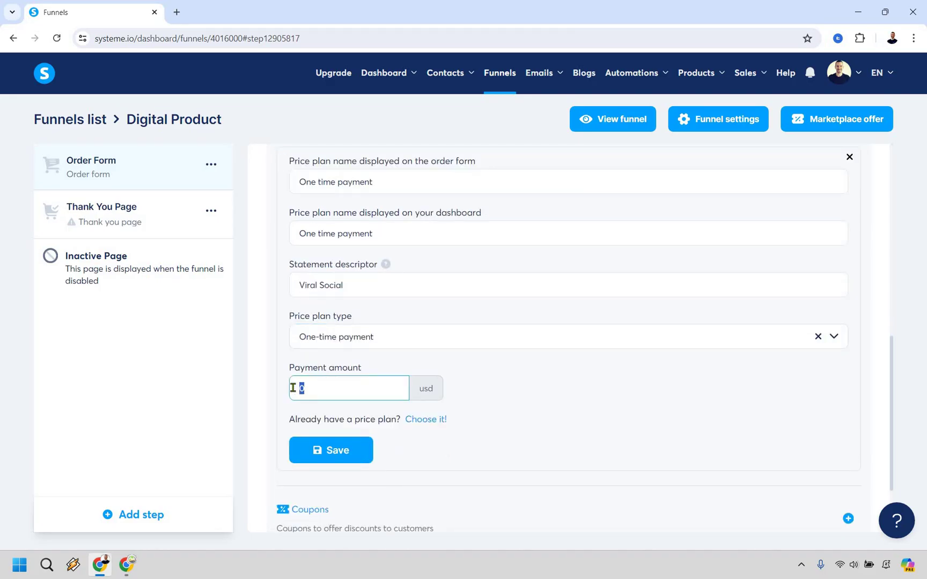
pyautogui.write('19')
pyautogui.click(326, 457)
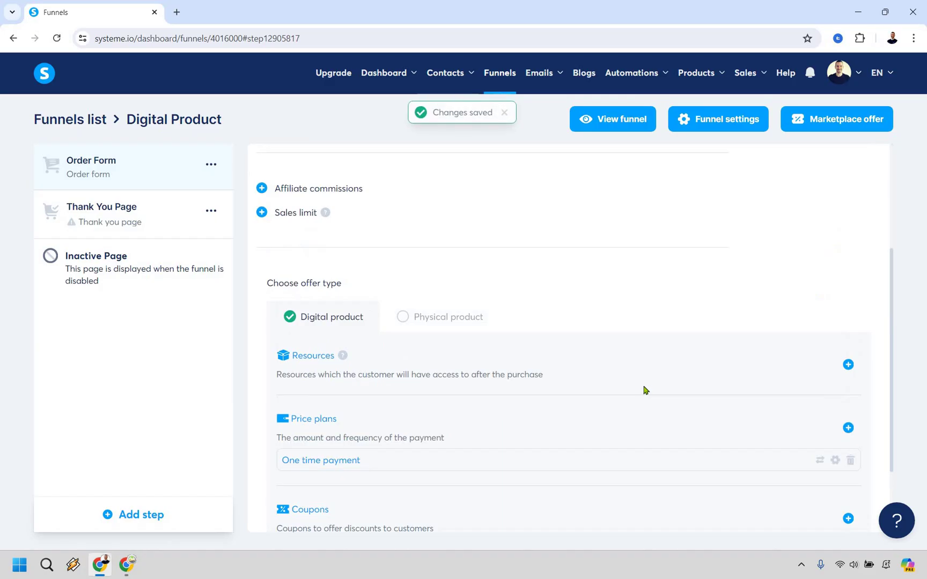
pyautogui.scroll(-1, 646, 387)
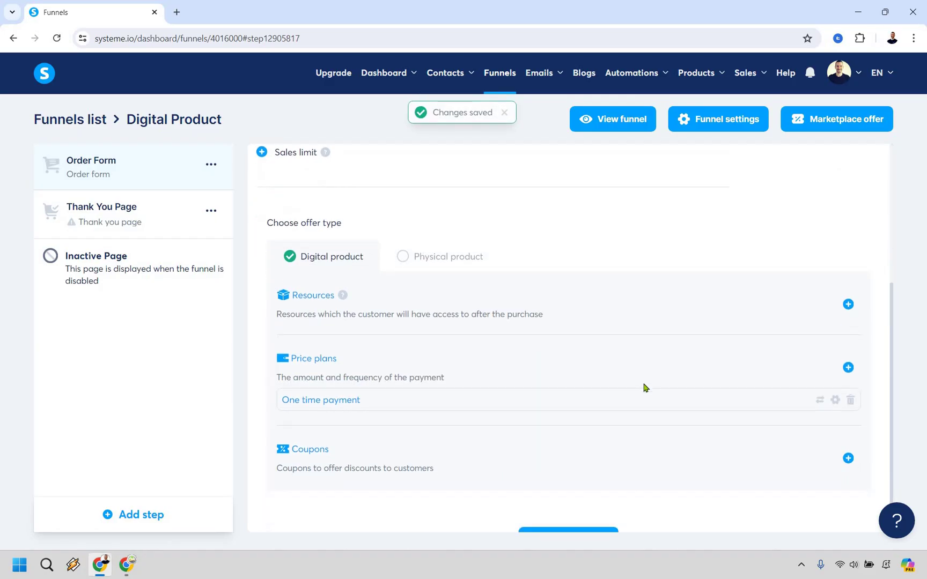
pyautogui.scroll(-1, 646, 387)
pyautogui.scroll(5, 646, 387)
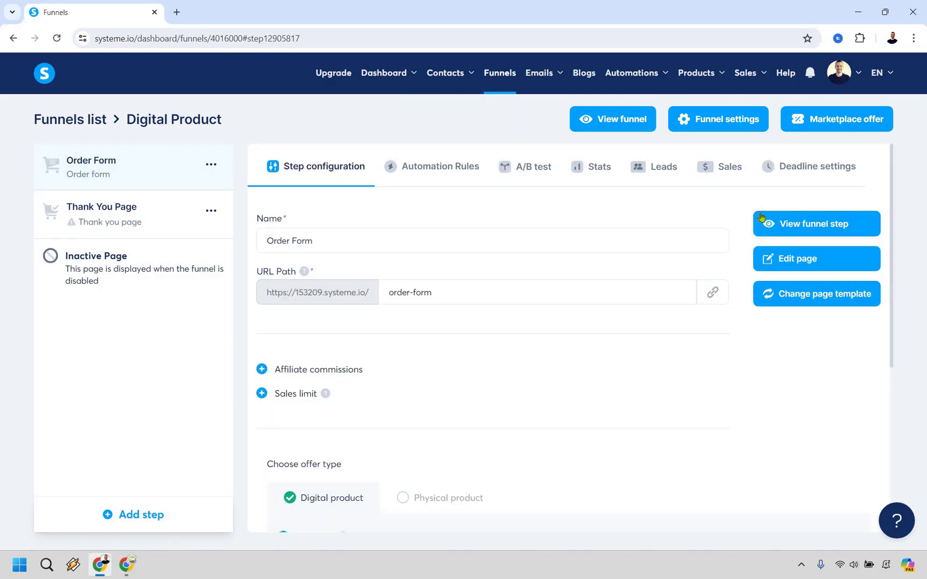
# - Preview the live Order Form page with its $19.00 checkout, then open it for editing
pyautogui.click(803, 224)
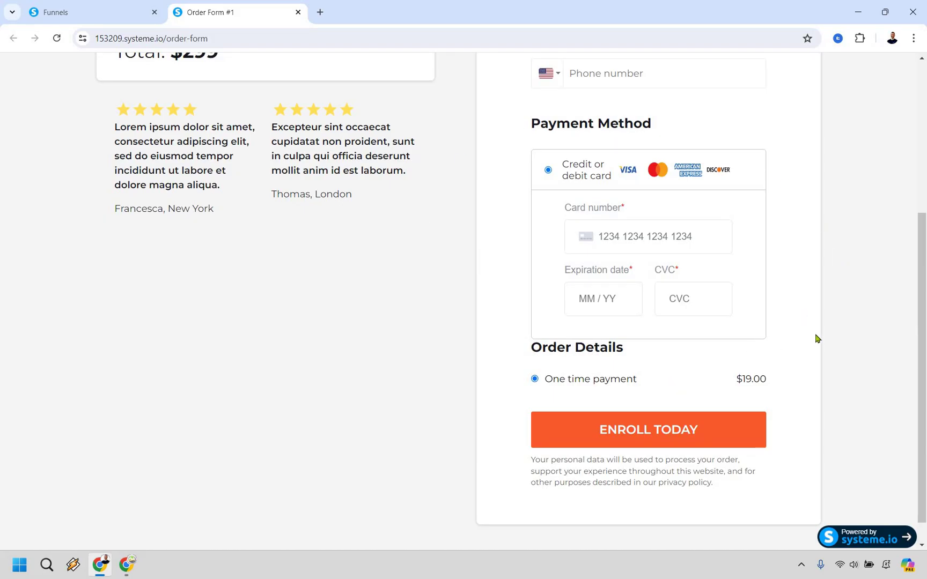
pyautogui.scroll(5, 569, 153)
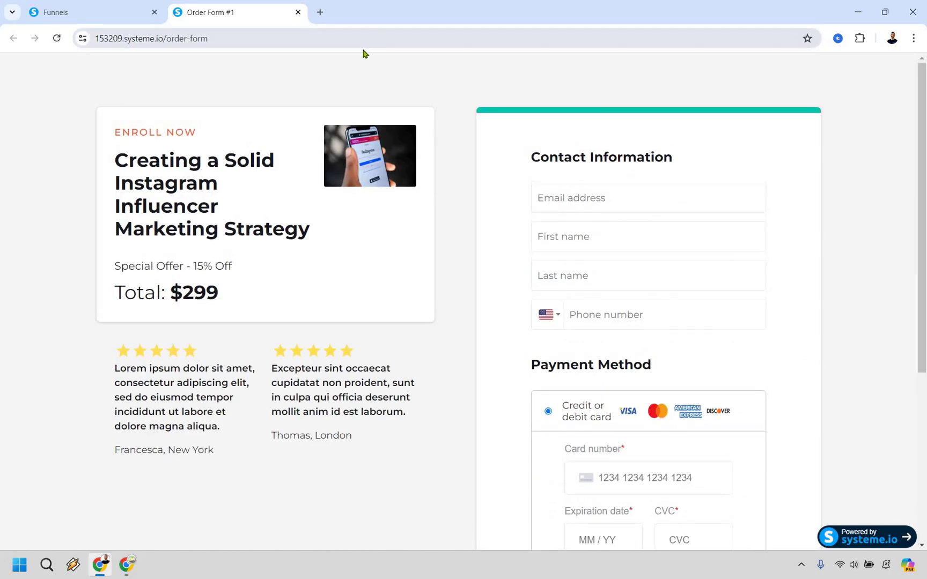
pyautogui.hotkey('ctrl', 'w')
pyautogui.click(800, 262)
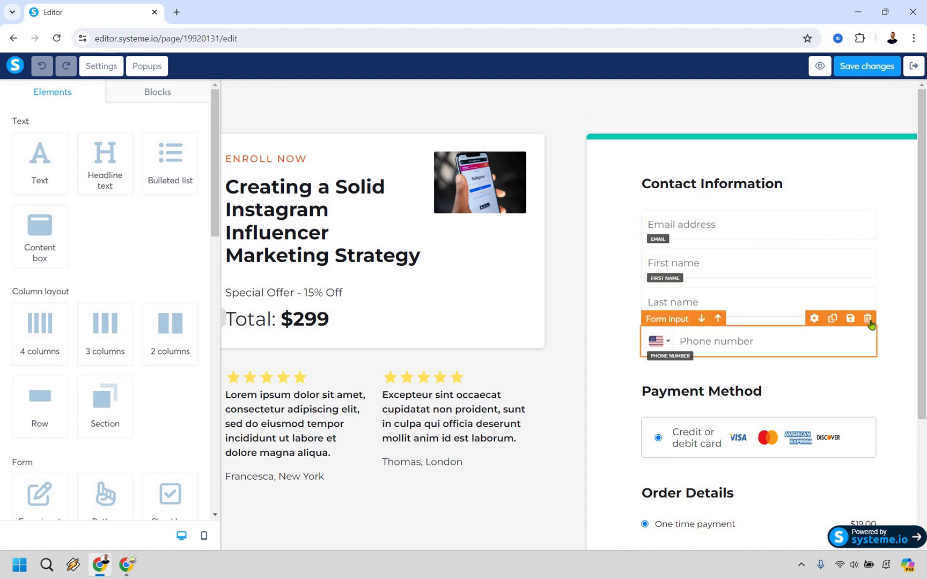
# - Remove the phone number field from the order form
pyautogui.click(869, 320)
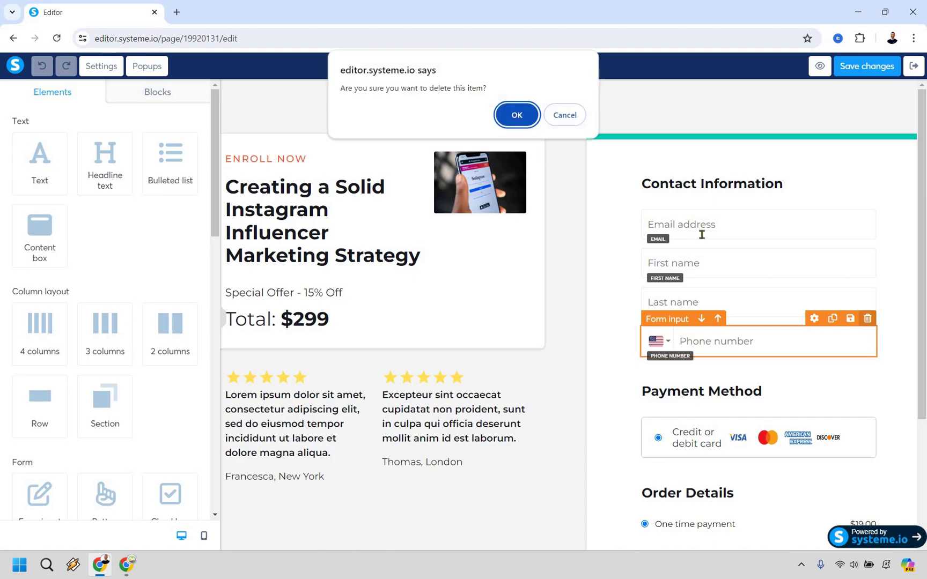
pyautogui.press('Return')
pyautogui.scroll(-2, 528, 245)
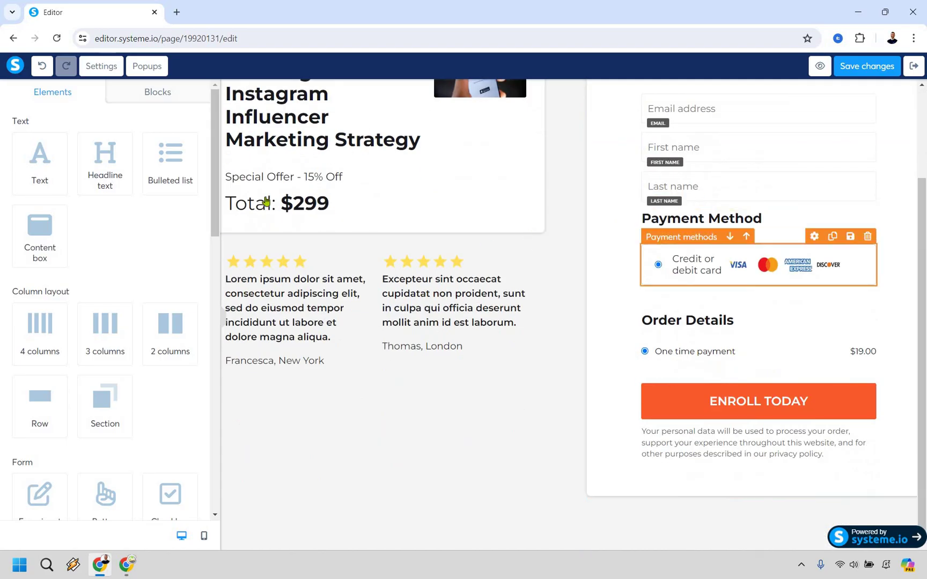
pyautogui.scroll(2, 266, 201)
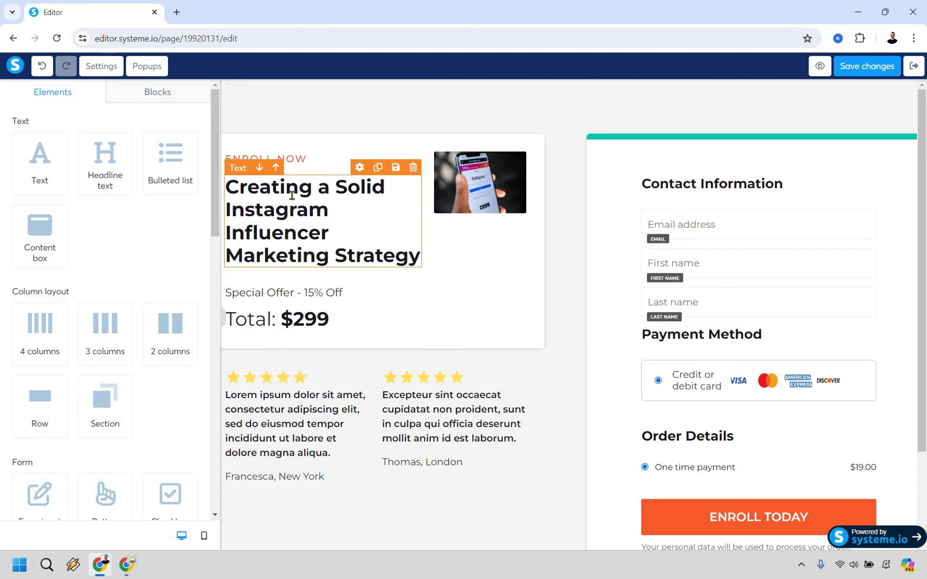
# - Change the headline to 'Viral Social' and the total price from $299 to $19
pyautogui.tripleClick(292, 196)
pyautogui.write('Viral Social')
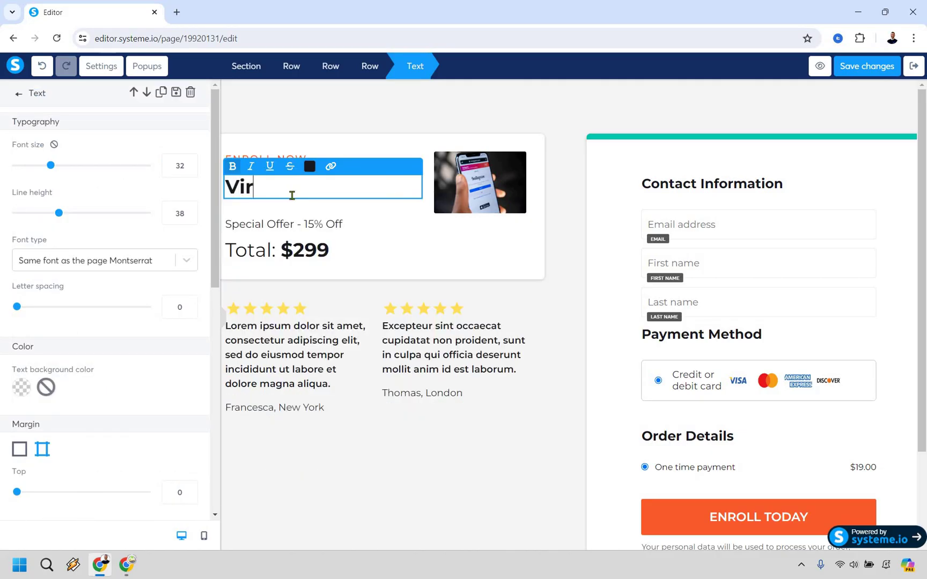
pyautogui.click(317, 250)
pyautogui.click(291, 250)
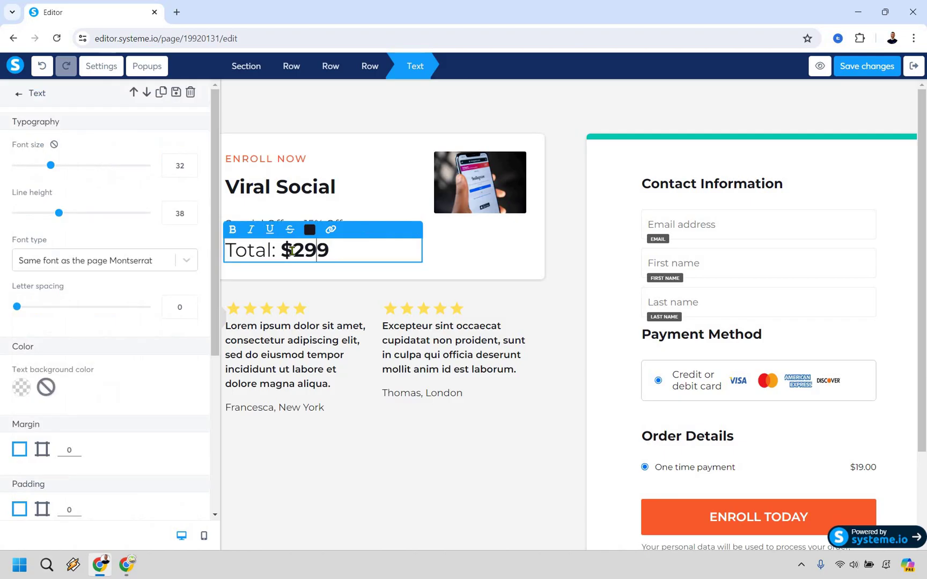
pyautogui.moveTo(317, 250); pyautogui.dragTo(291, 251)
pyautogui.write('19')
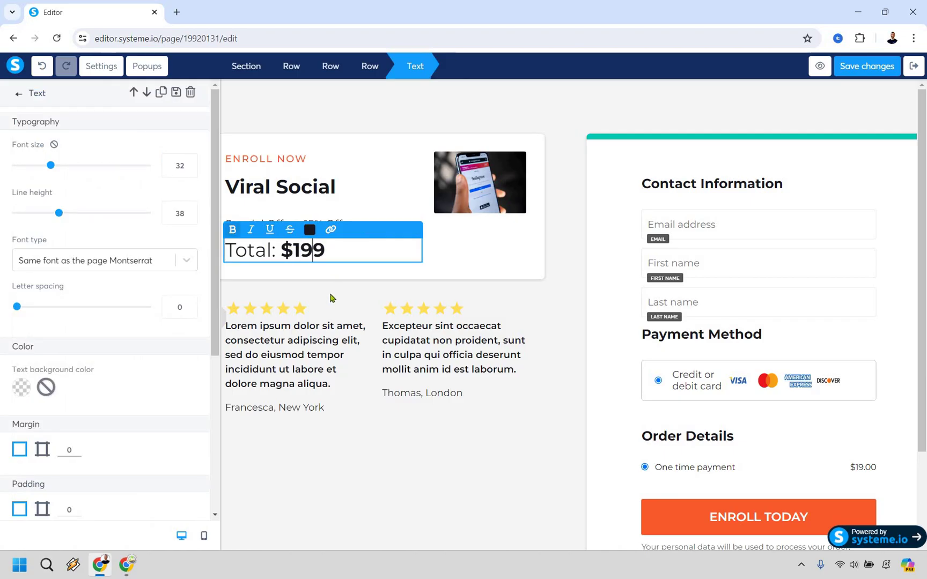
pyautogui.press('Delete')
# - Change the discount text to 'Special Offer - 50% Off'
pyautogui.click(310, 224)
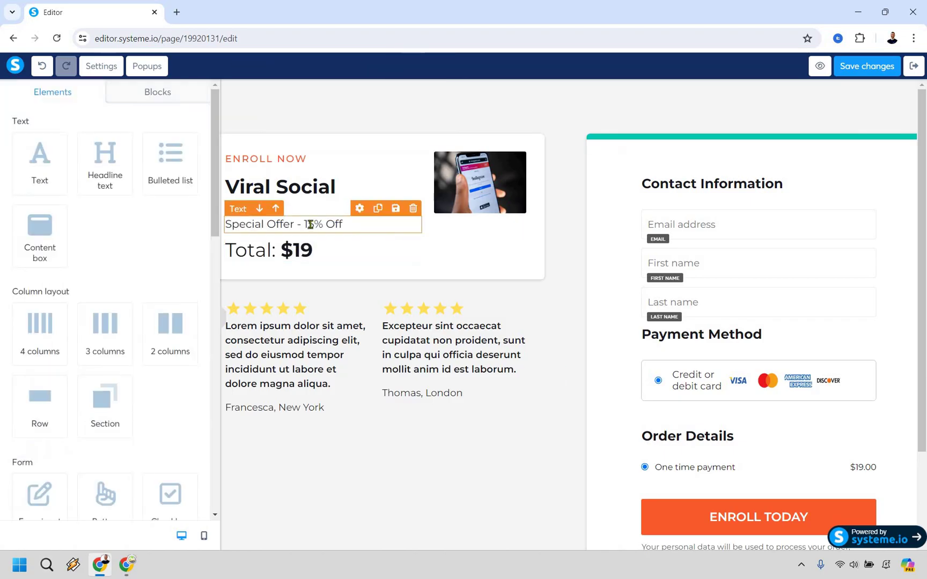
pyautogui.click(307, 224)
pyautogui.press('BackSpace')
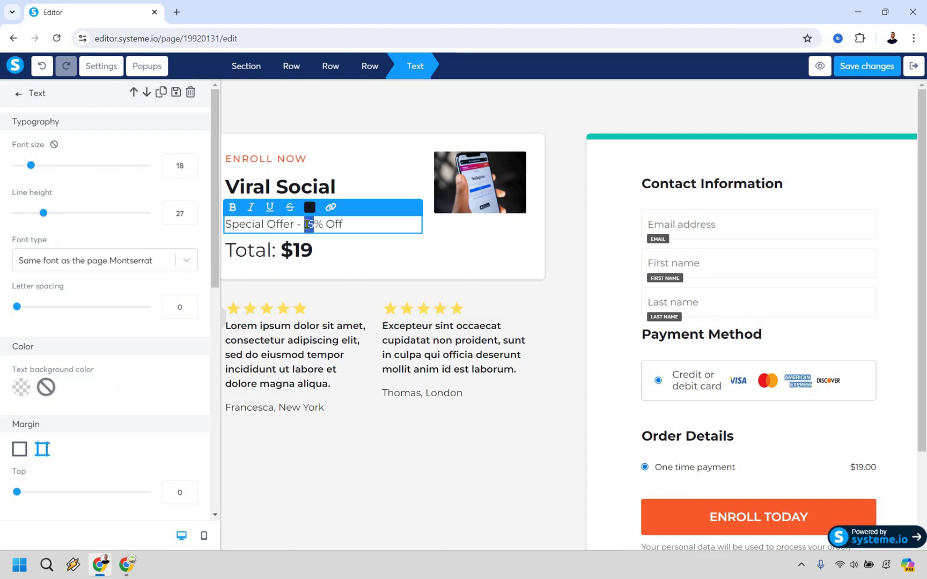
pyautogui.write('50')
pyautogui.click(542, 305)
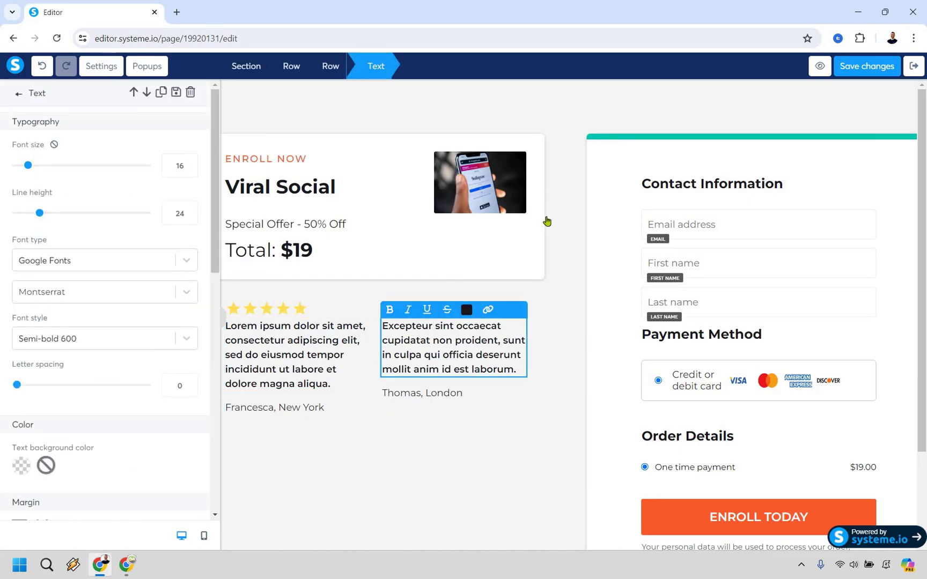
pyautogui.click(531, 298)
# - Relabel the ENROLL TODAY button 'Purchase', save the page and exit the editor
pyautogui.scroll(-2, 748, 421)
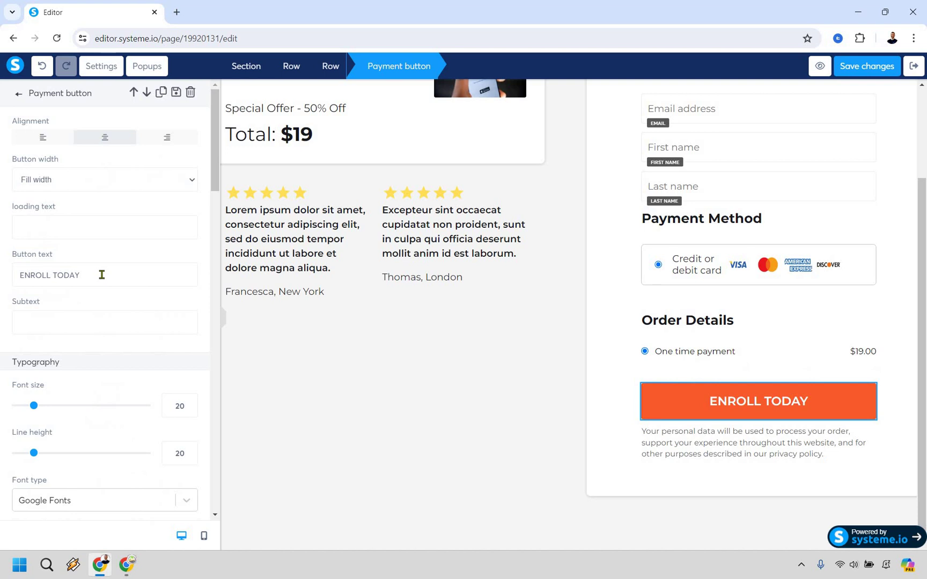
pyautogui.tripleClick(102, 275)
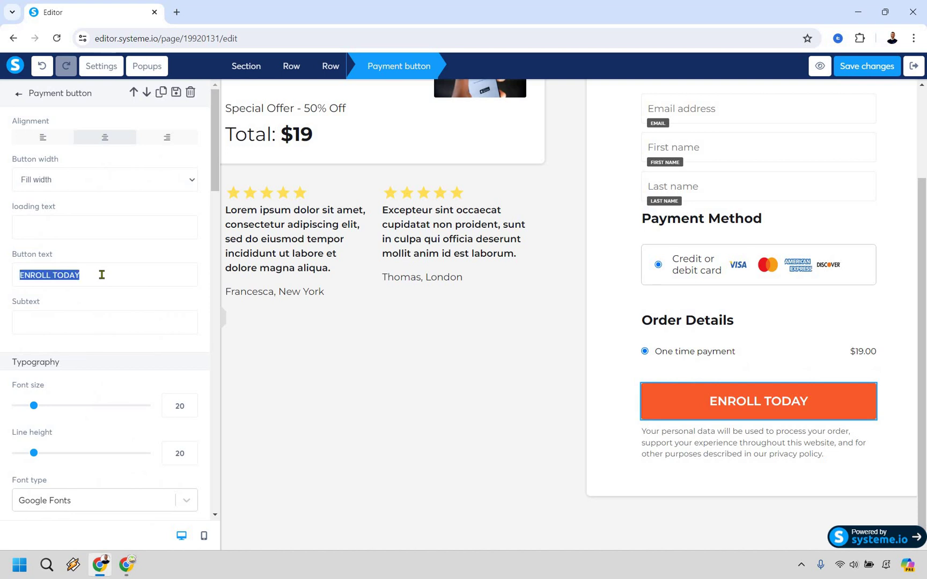
pyautogui.write('Purchase')
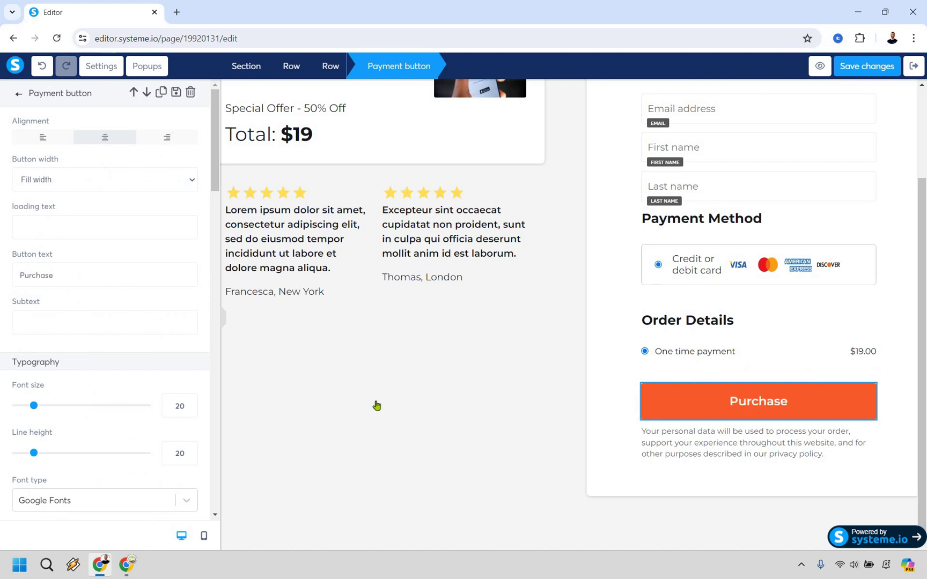
pyautogui.click(524, 459)
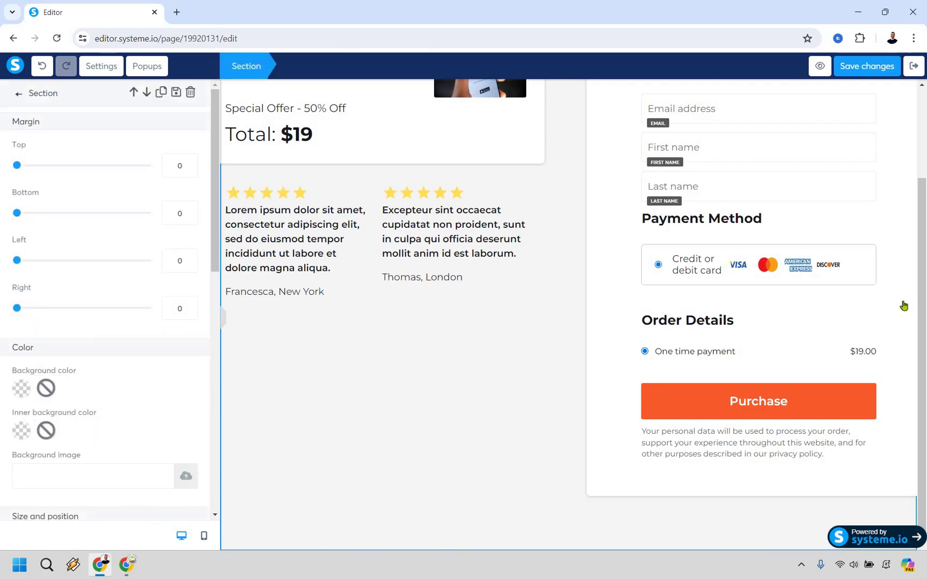
pyautogui.scroll(2, 903, 306)
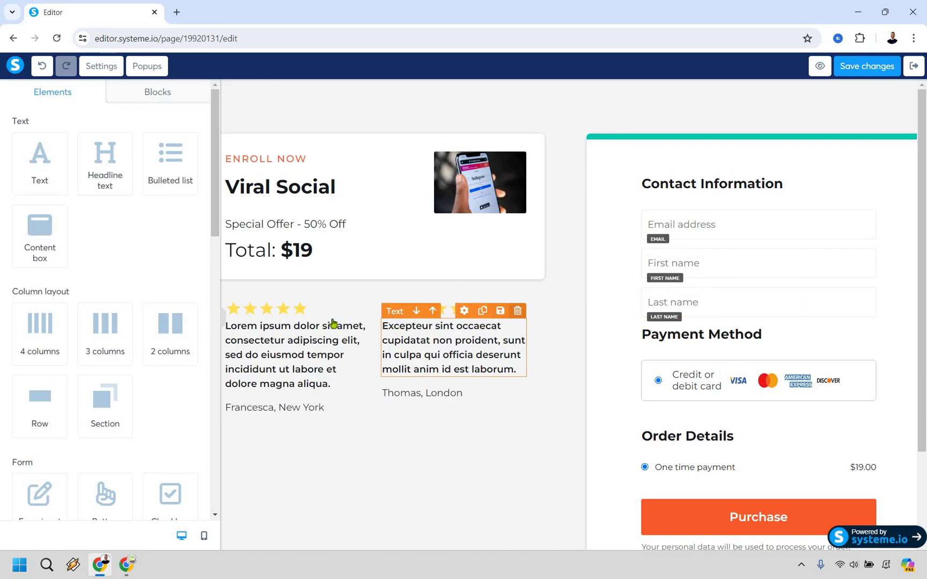
pyautogui.click(861, 67)
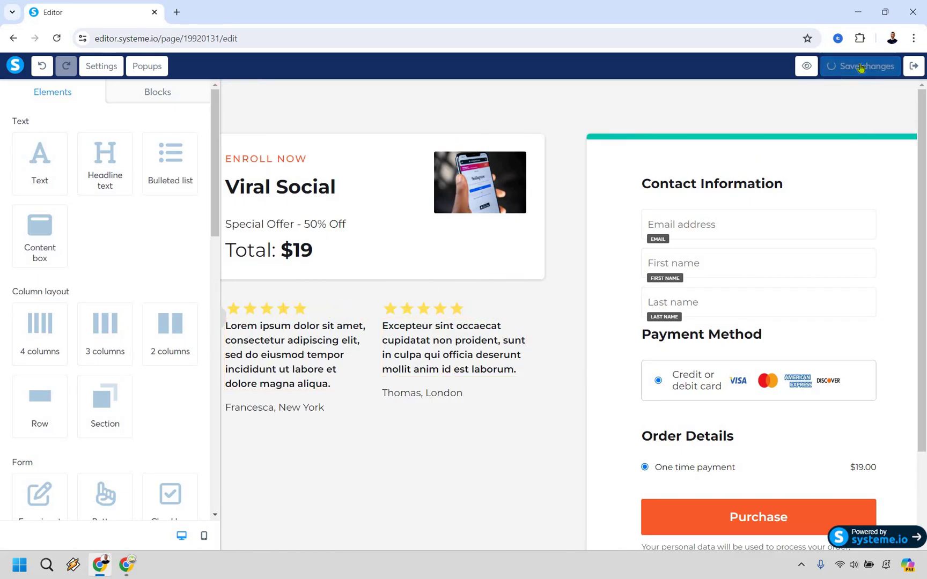
pyautogui.click(913, 67)
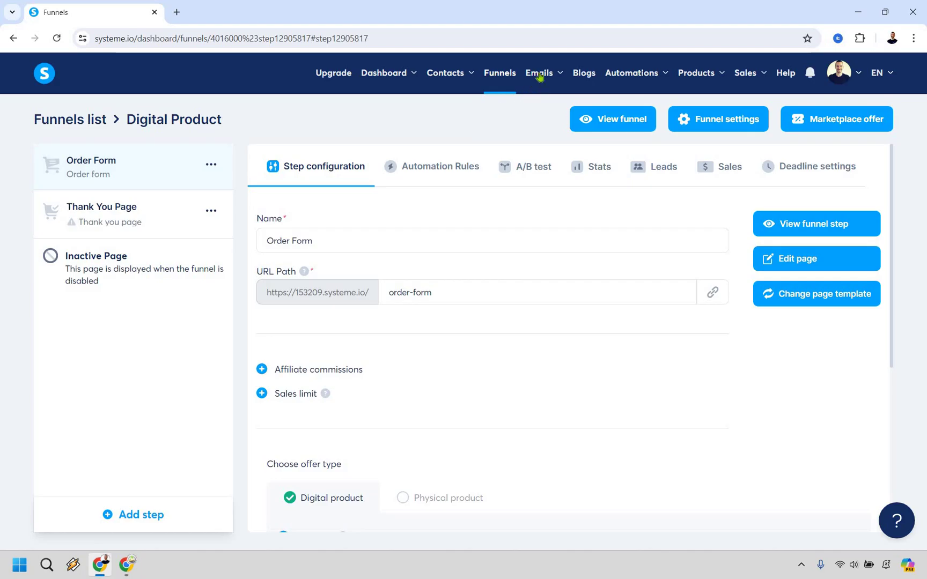
# - Open the email campaigns page in a new browser tab
pyautogui.moveTo(539, 76)
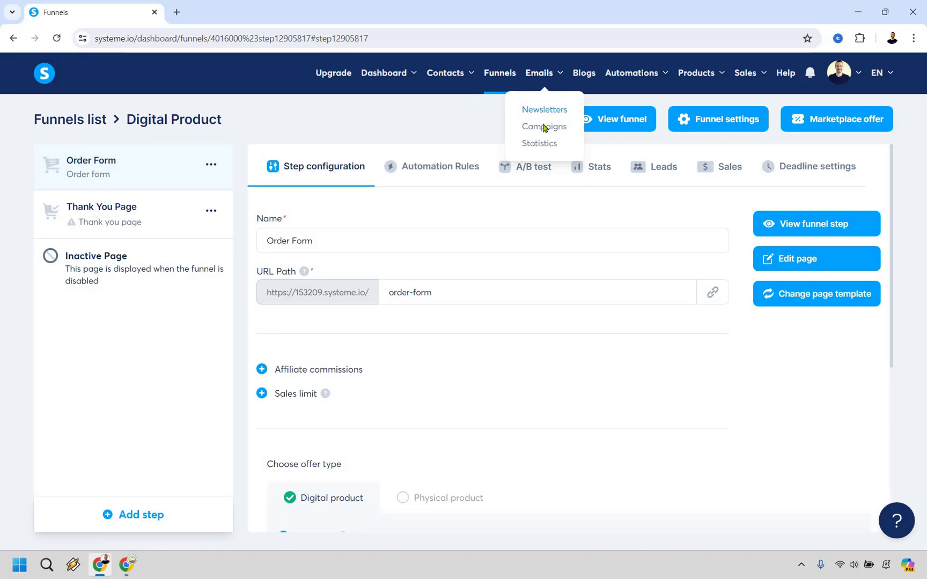
pyautogui.rightClick(573, 139)
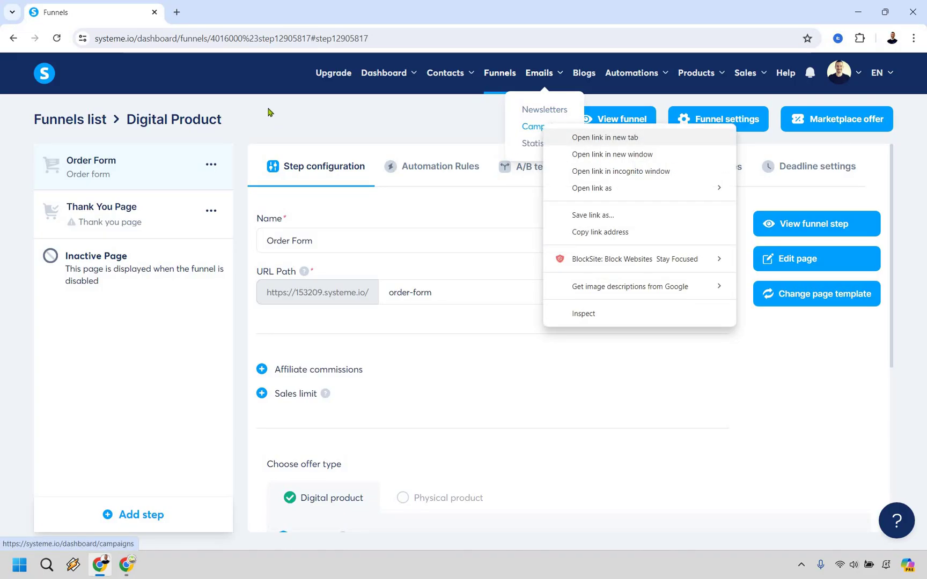
pyautogui.click(573, 138)
# - Create the Viral Social campaign and add its first email, 'Thank you for purchasing Viral Social'
pyautogui.click(852, 131)
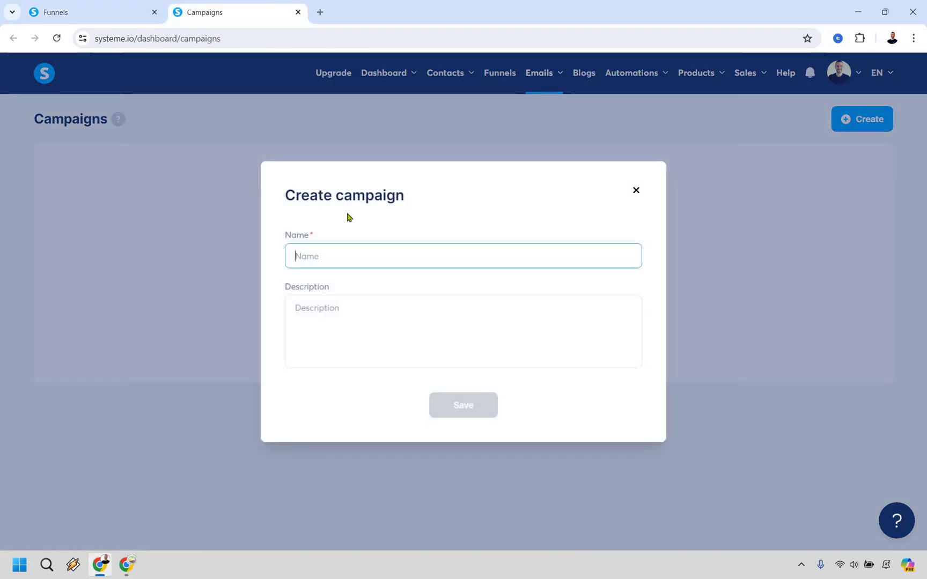
pyautogui.write('Viral Social')
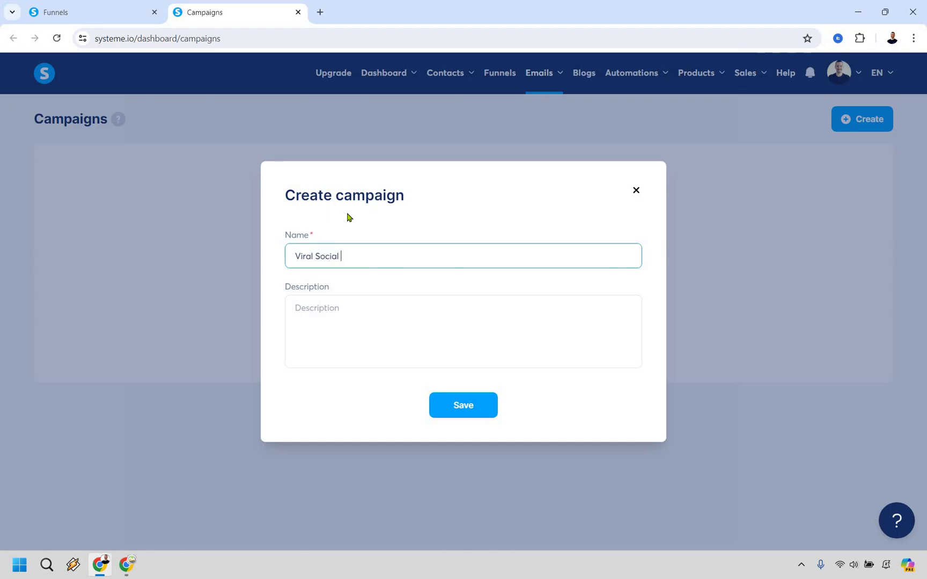
pyautogui.hotkey('ctrl', 'a')
pyautogui.hotkey('ctrl', 'c')
pyautogui.press('Tab')
pyautogui.hotkey('ctrl', 'v')
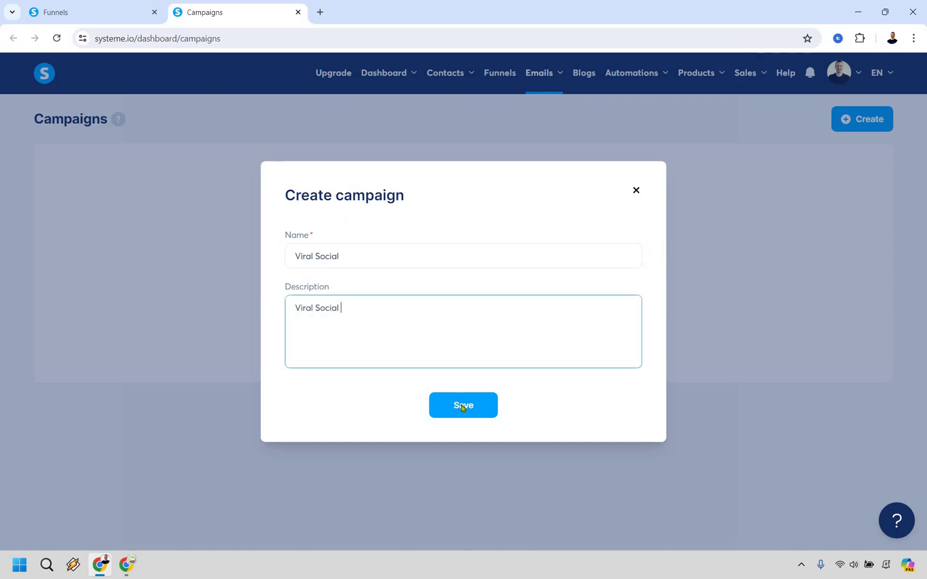
pyautogui.click(463, 406)
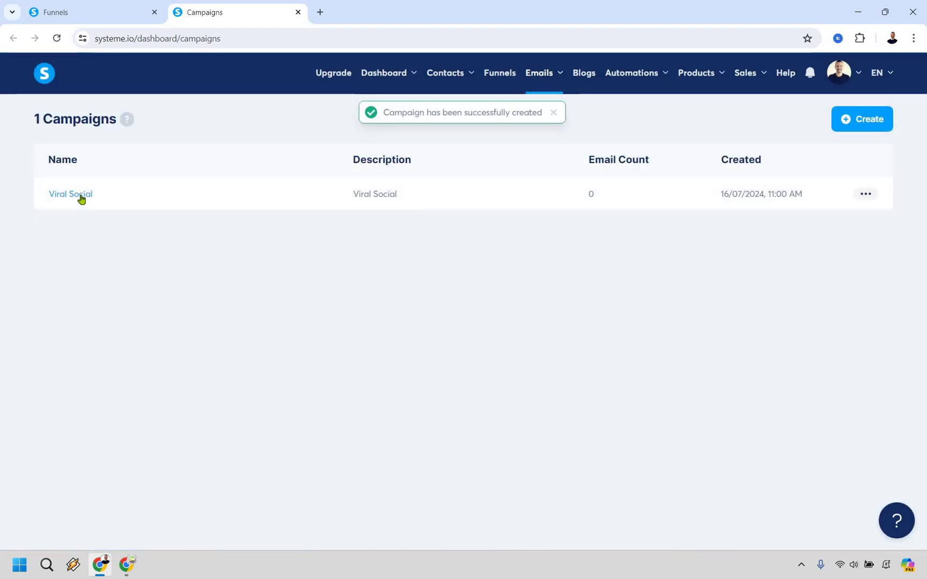
pyautogui.click(81, 196)
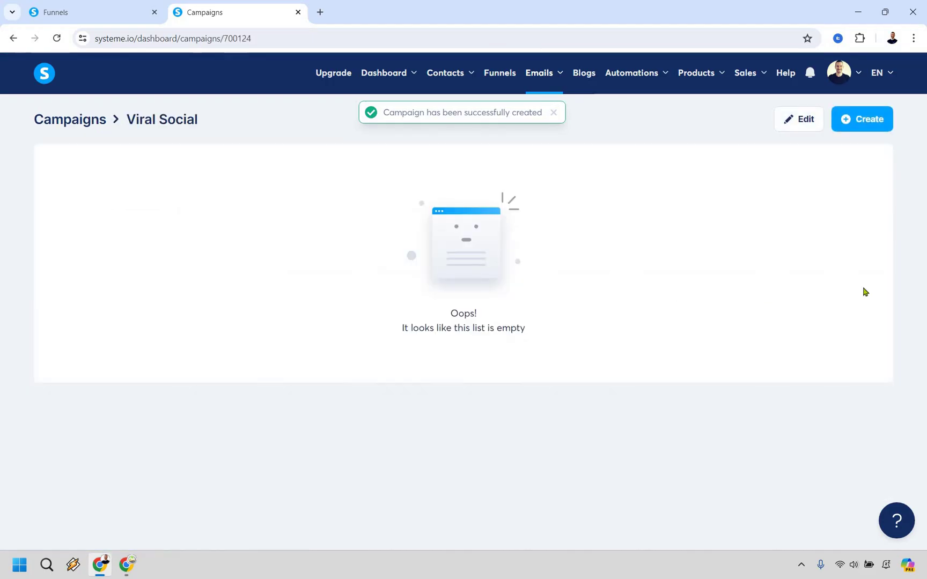
pyautogui.click(873, 127)
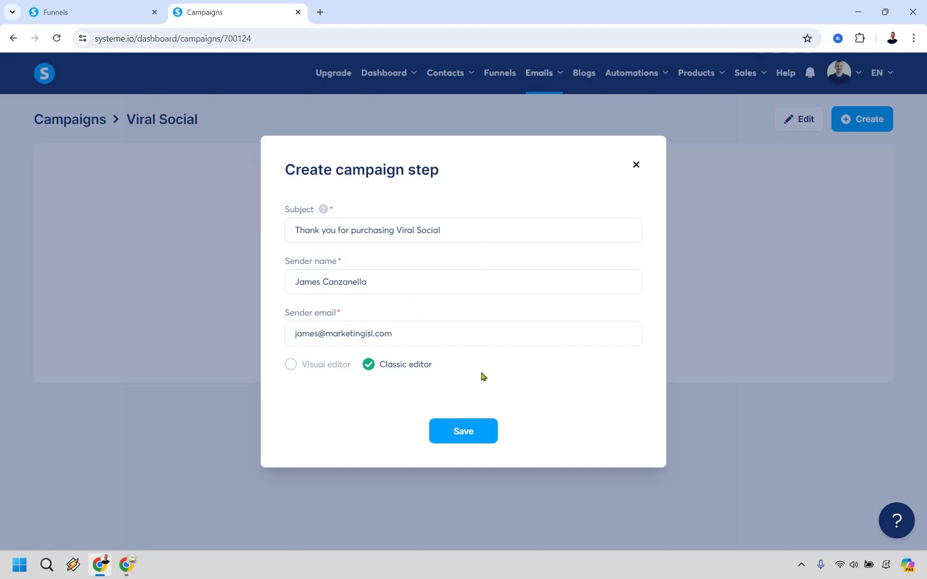
pyautogui.click(471, 432)
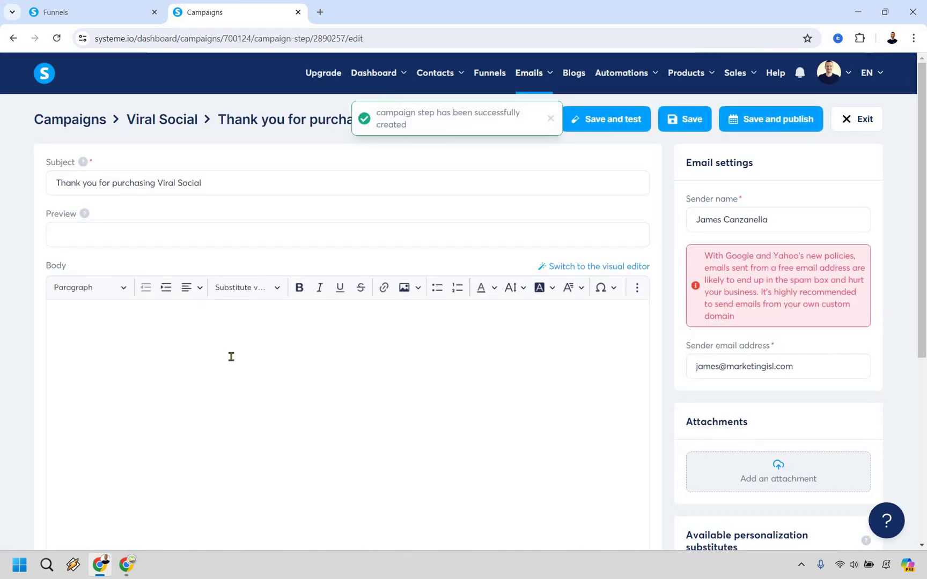
# - Write the body 'Thank you for purchasing' followed by 'Click here to access your purchase.'
pyautogui.click(226, 333)
pyautogui.write('Th')
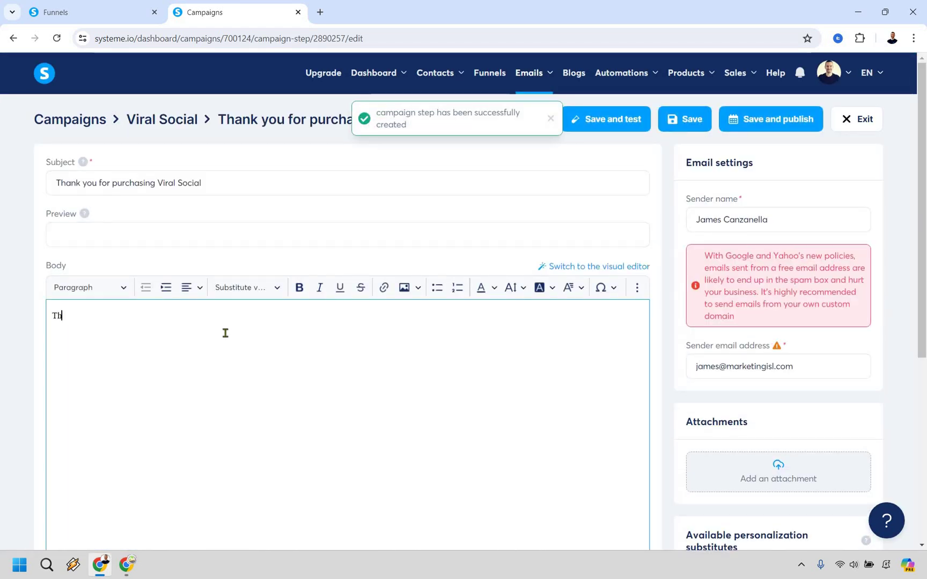
pyautogui.write('ank you for purchas')
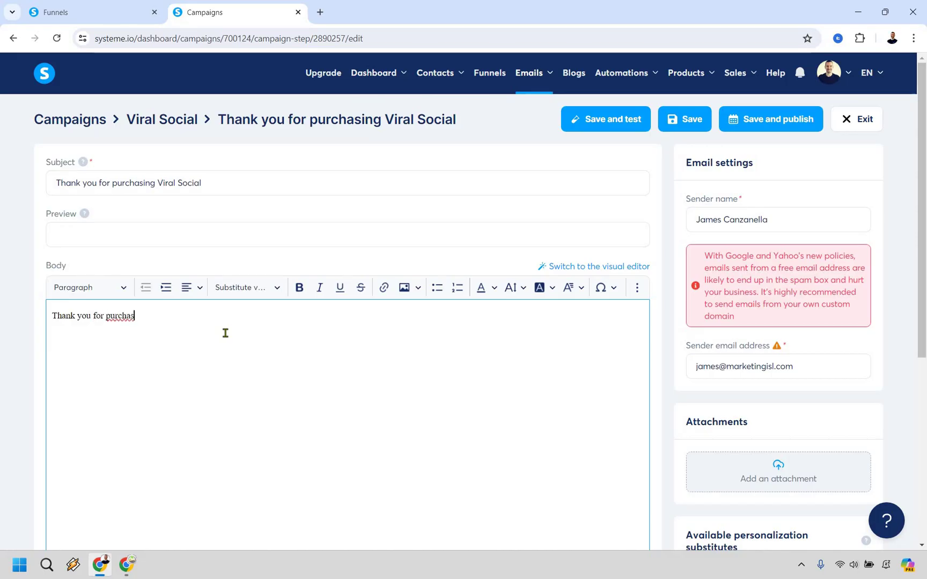
pyautogui.write('ing')
pyautogui.press('Return')
pyautogui.write('Click here to access your')
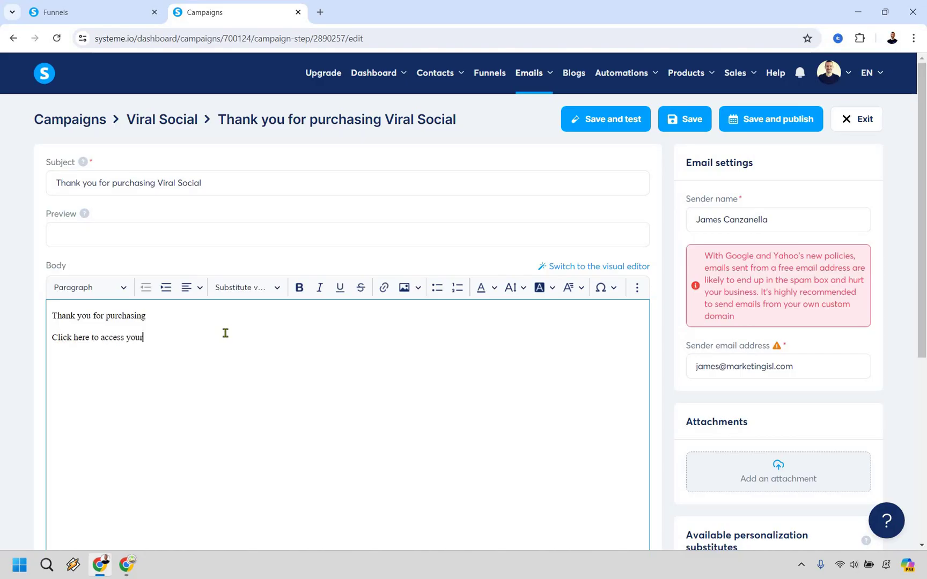
pyautogui.write(' purchase.')
pyautogui.moveTo(178, 337); pyautogui.dragTo(53, 340)
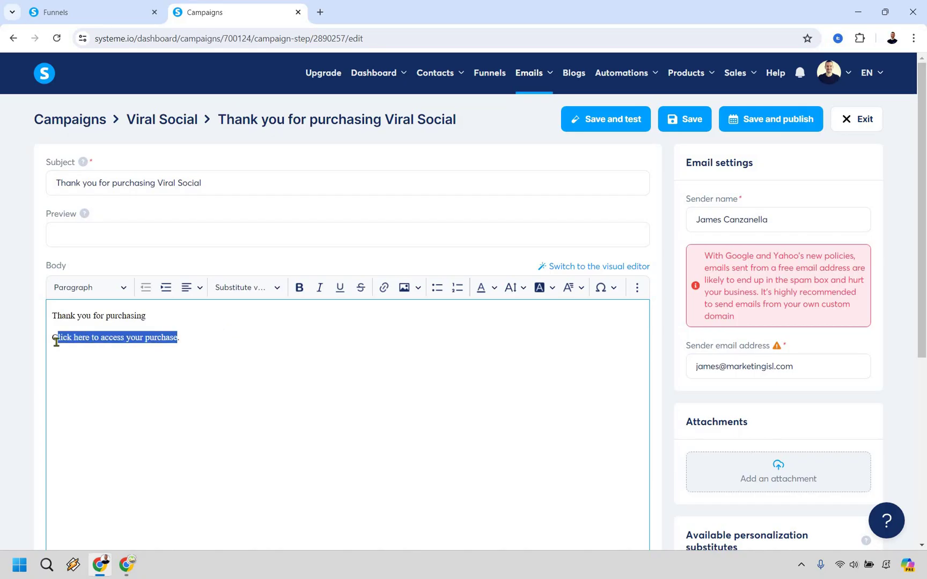
pyautogui.click(384, 288)
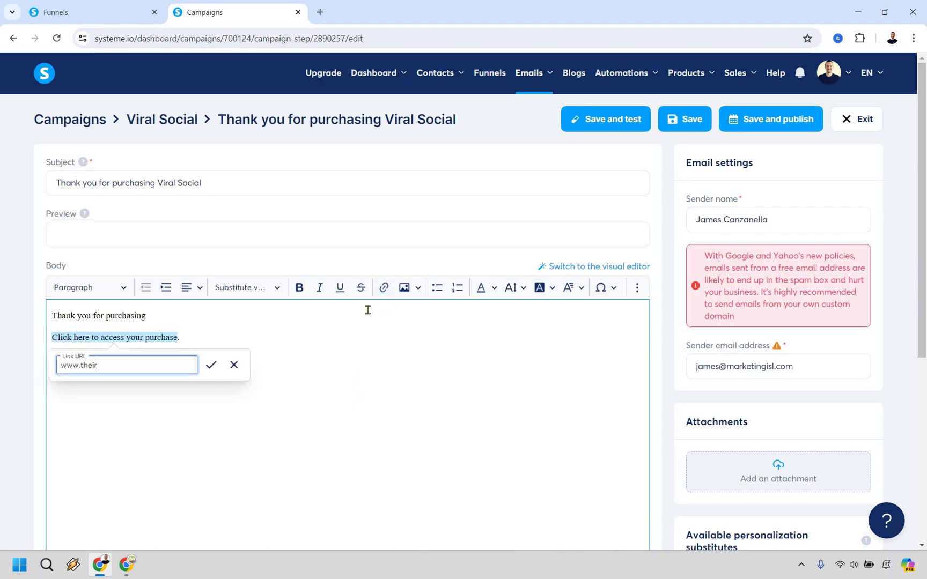
pyautogui.write('www.theirdownloadpage.com')
pyautogui.press('Return')
pyautogui.click(261, 334)
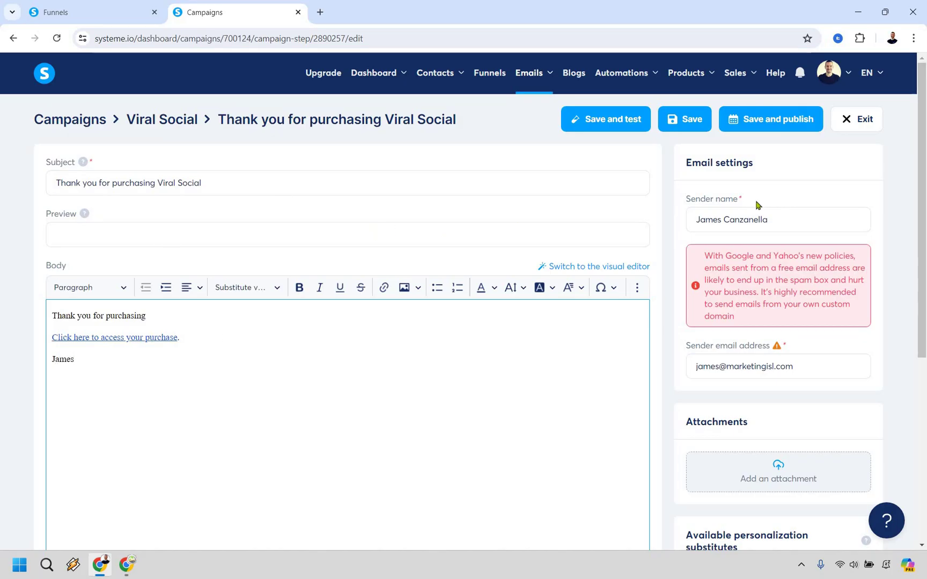
pyautogui.click(779, 125)
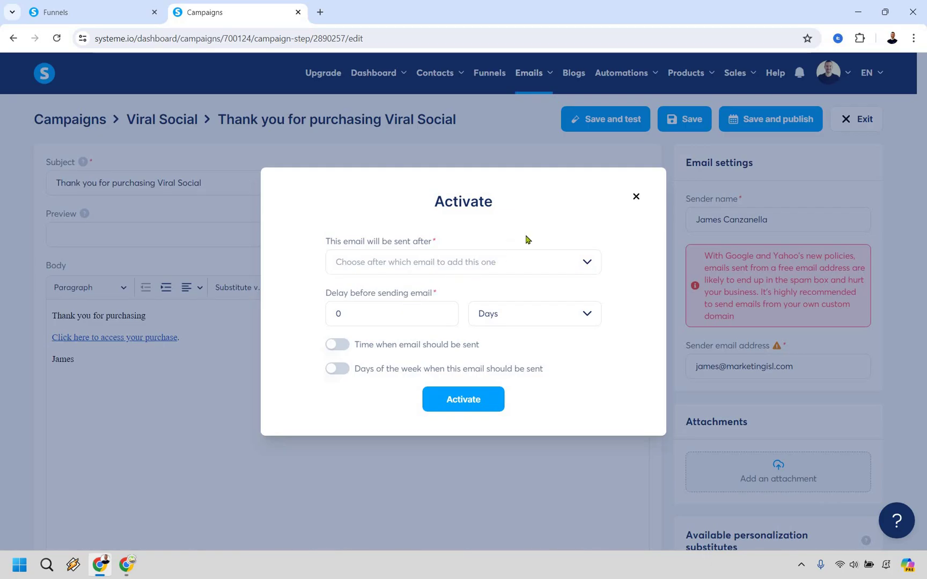
pyautogui.click(481, 401)
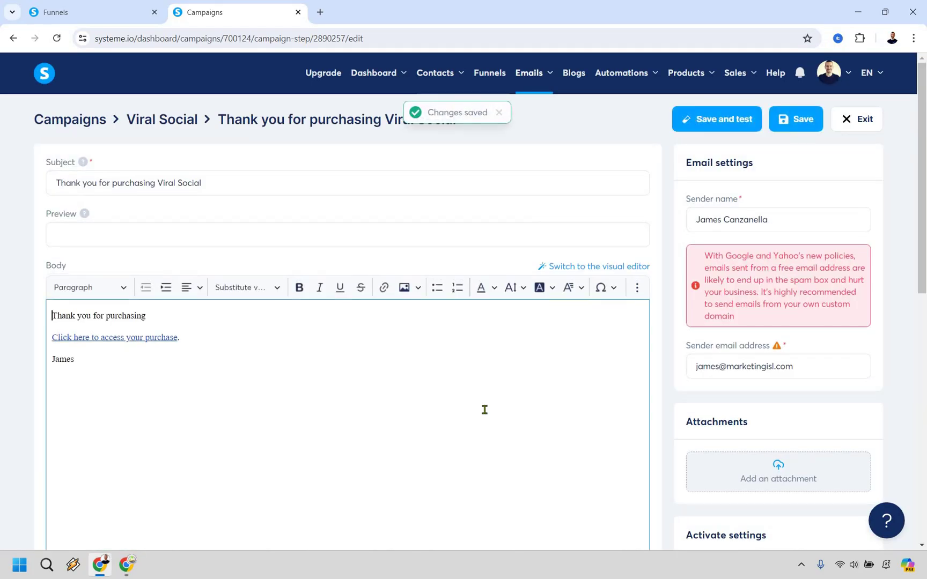
# - Add a New sale automation rule to the Digital Product funnel's Order Form step
pyautogui.click(489, 73)
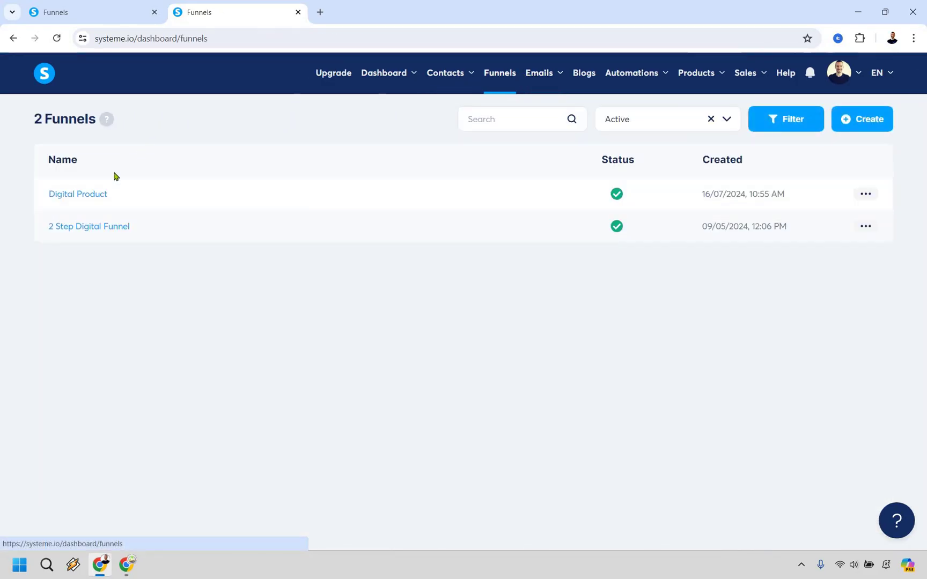
pyautogui.click(78, 193)
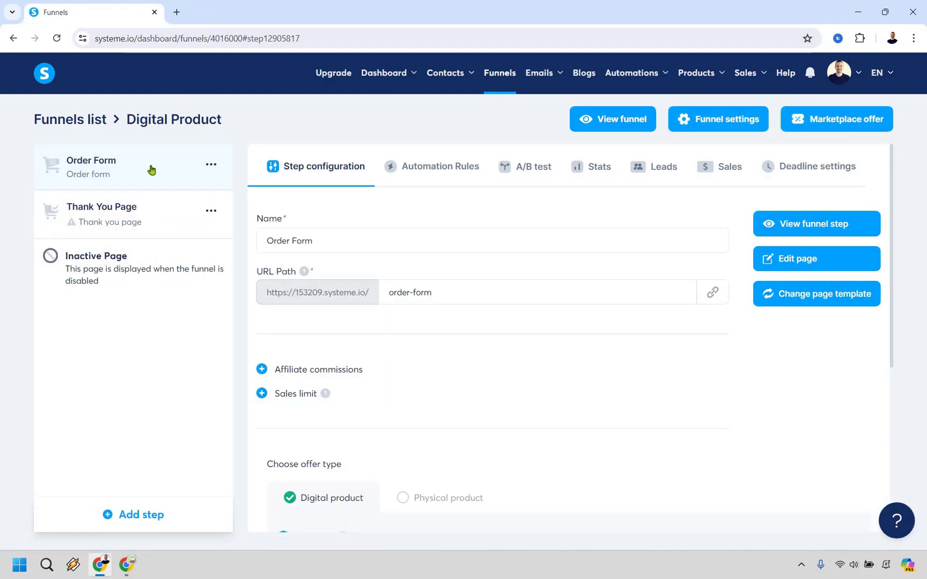
pyautogui.click(441, 166)
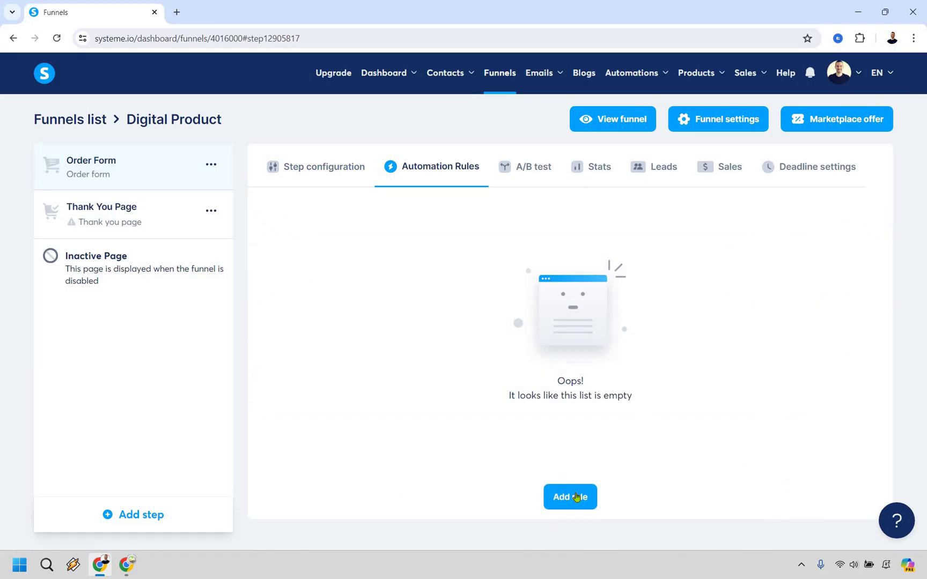
pyautogui.click(577, 499)
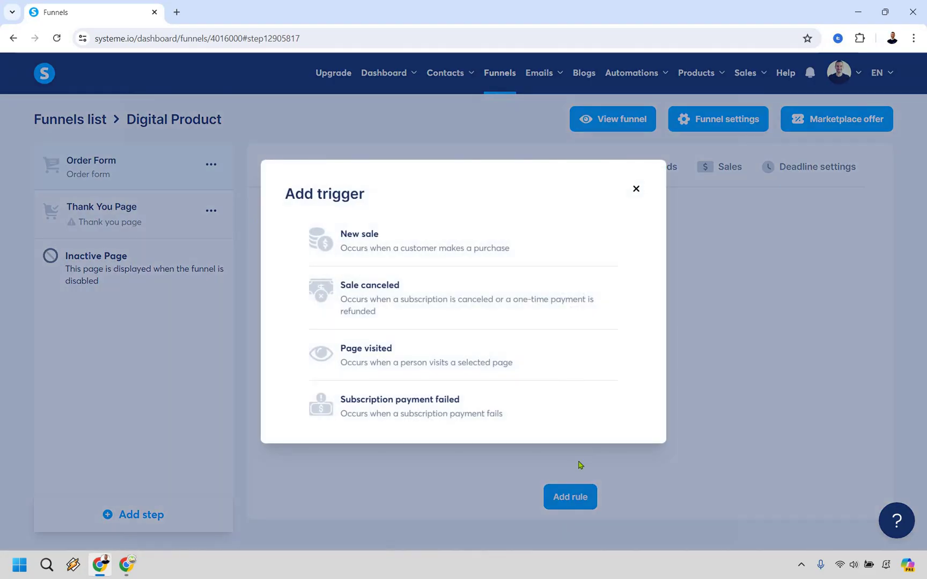
pyautogui.click(444, 250)
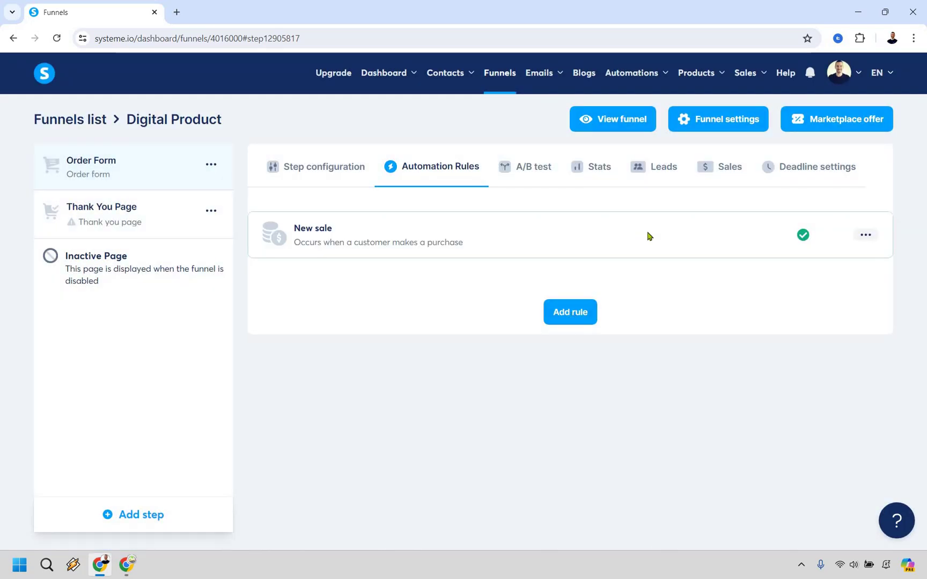
pyautogui.click(748, 237)
# - Give the rule an action adding the new tag 'Customer'
pyautogui.click(748, 236)
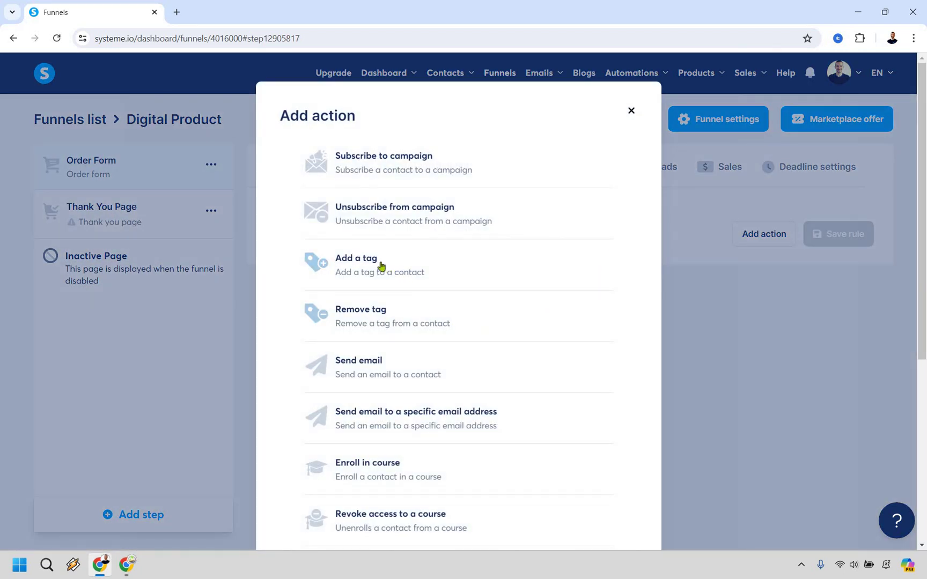
pyautogui.click(616, 288)
pyautogui.click(646, 289)
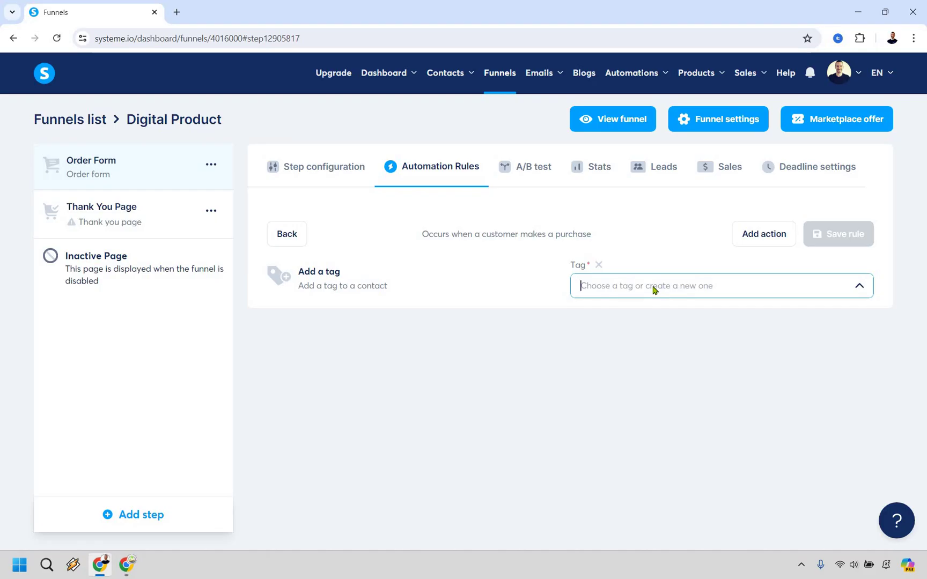
pyautogui.write('Customer')
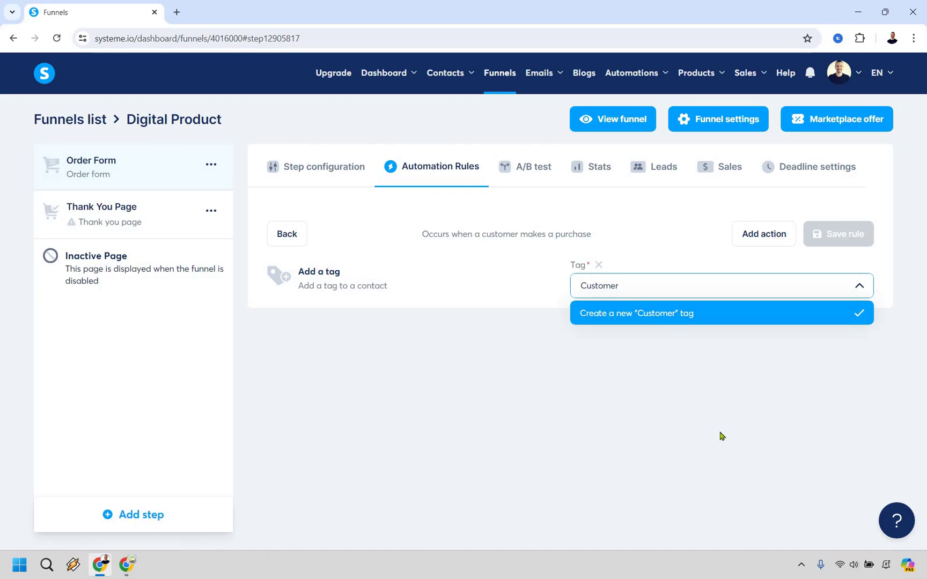
pyautogui.click(810, 314)
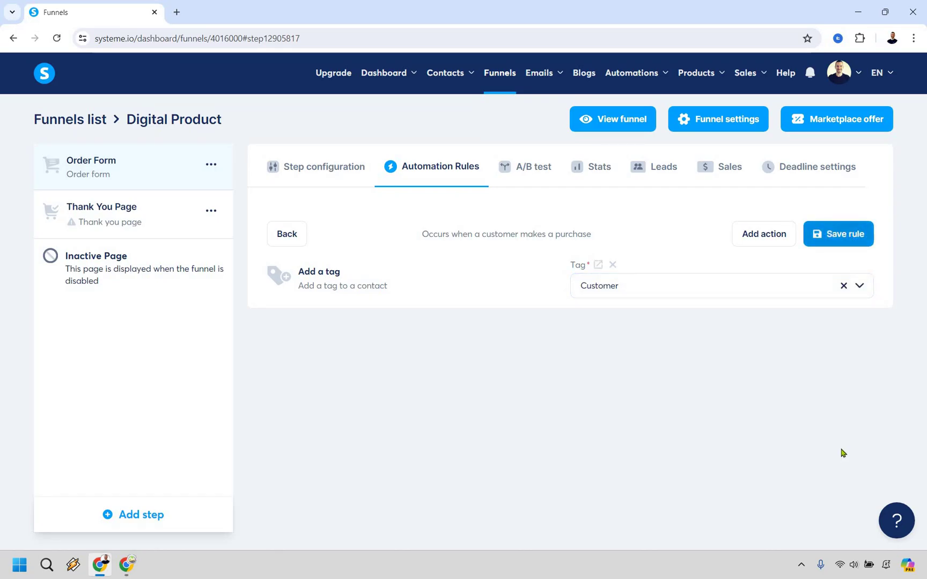
pyautogui.click(838, 234)
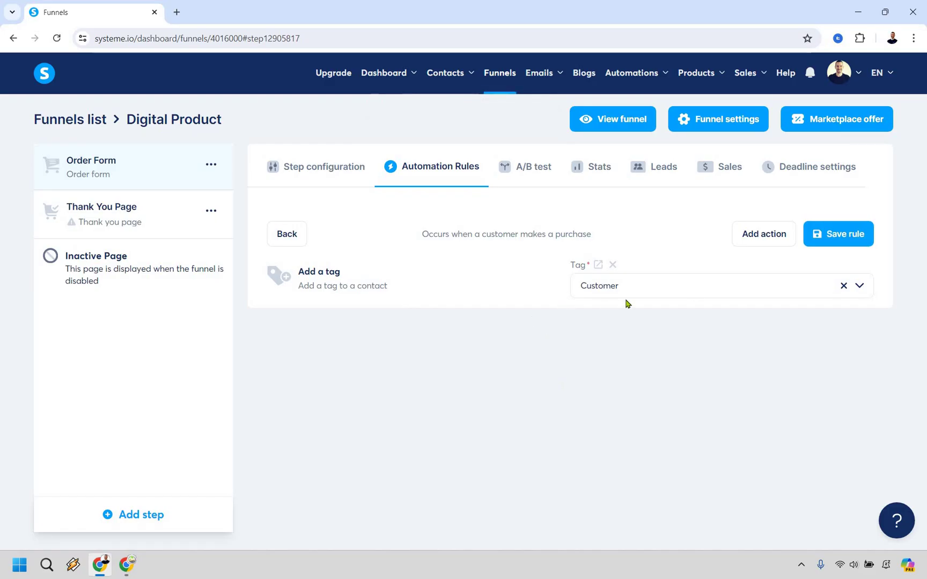
# - Add a second action subscribing buyers to the Viral Social campaign
pyautogui.click(754, 245)
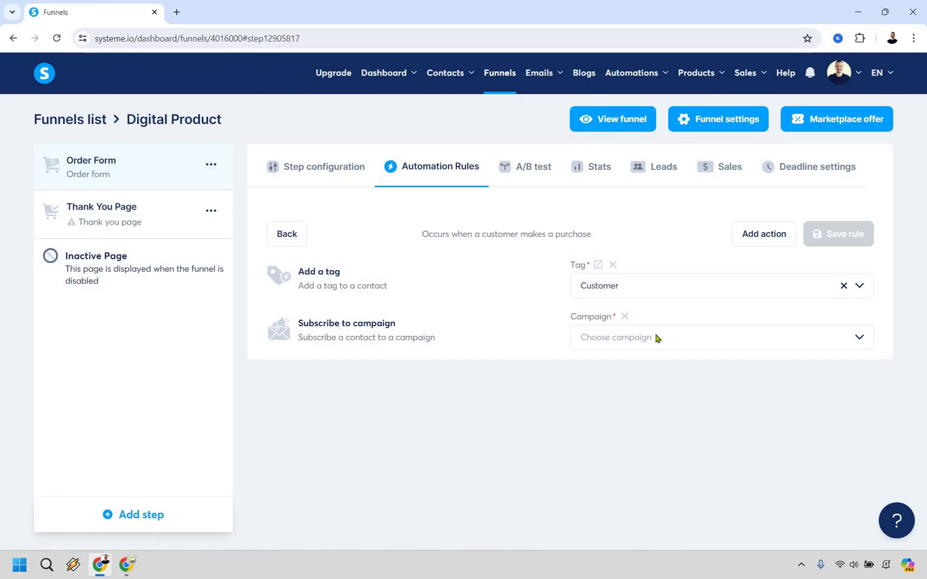
pyautogui.click(644, 344)
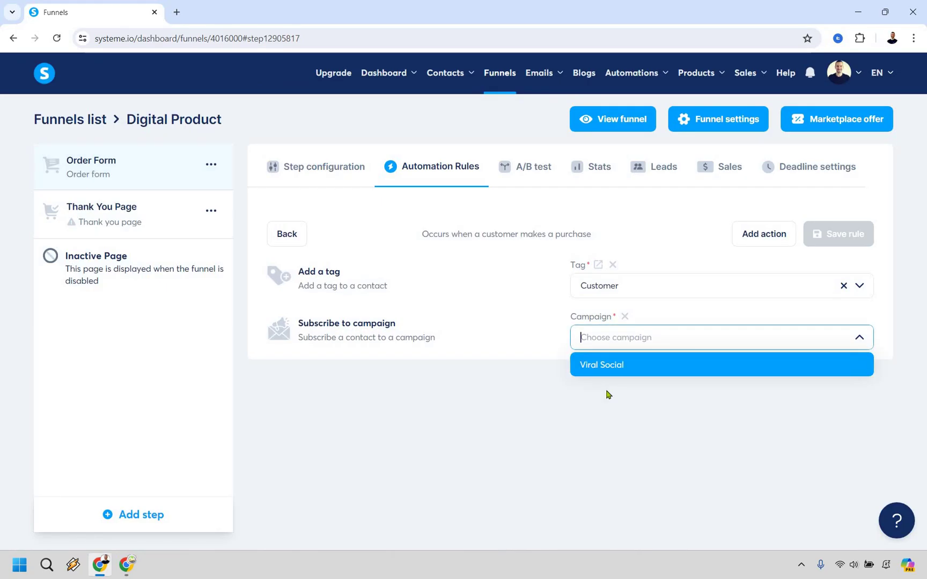
pyautogui.press('Return')
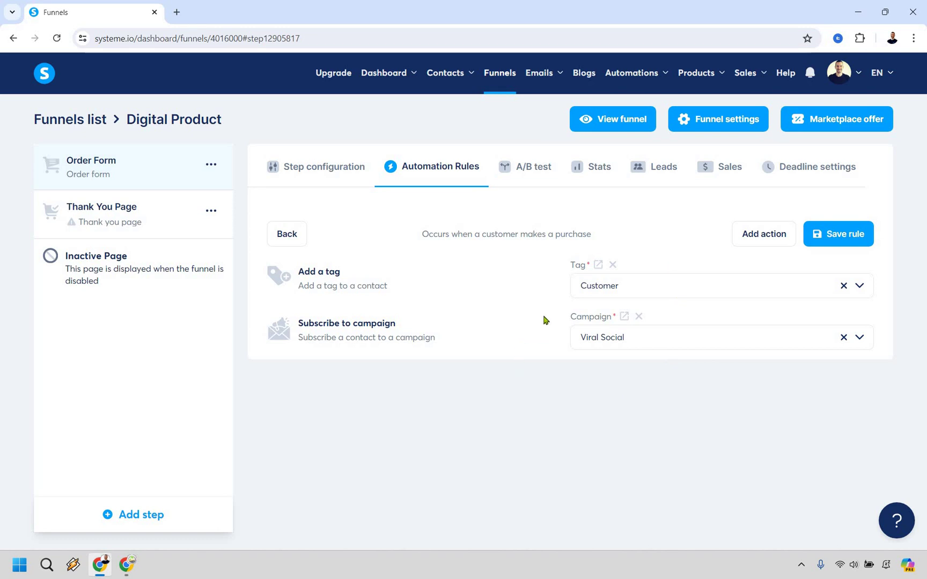
# - Save the rule, apply the teal 'Thank you!' template to the Thank You Page, and edit it
pyautogui.click(851, 237)
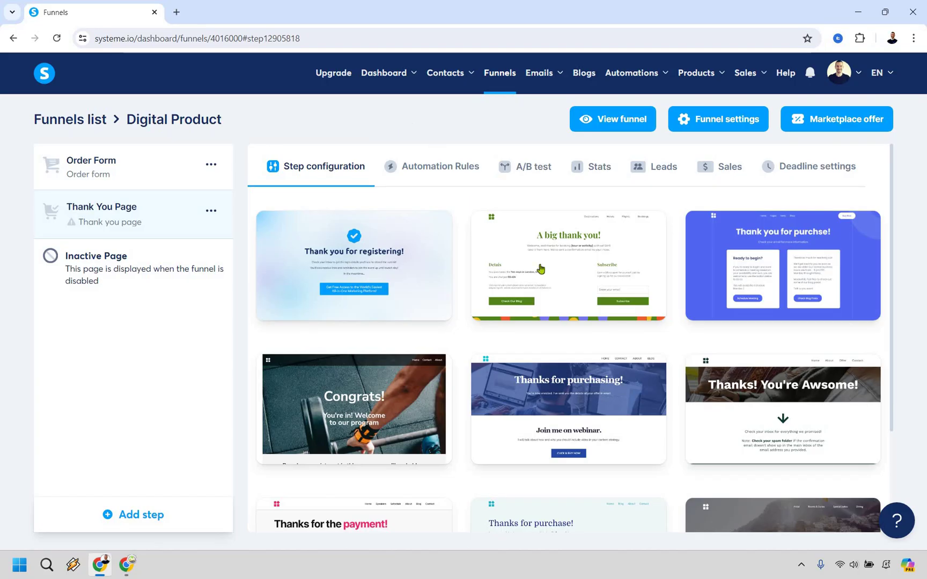
pyautogui.moveTo(525, 258)
pyautogui.scroll(-3, 538, 282)
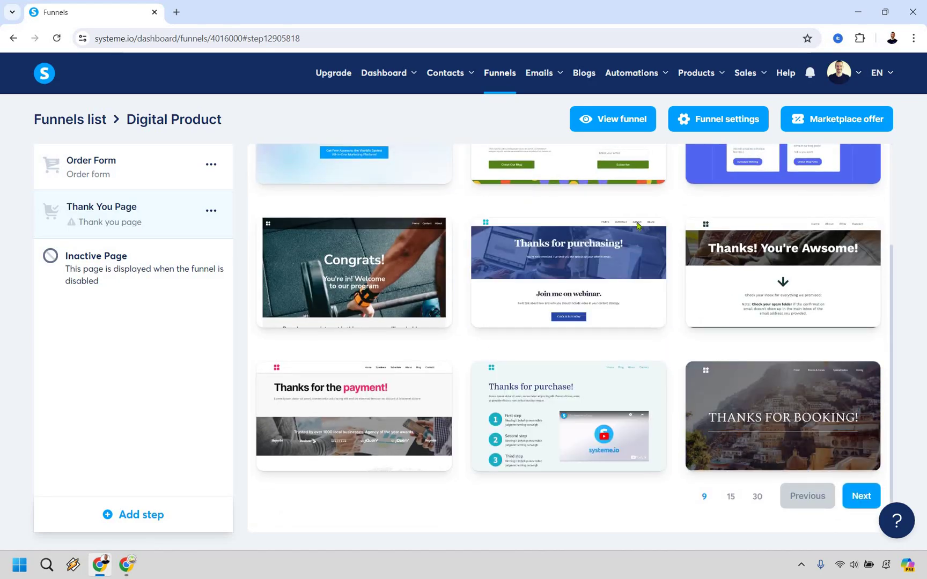
pyautogui.click(861, 496)
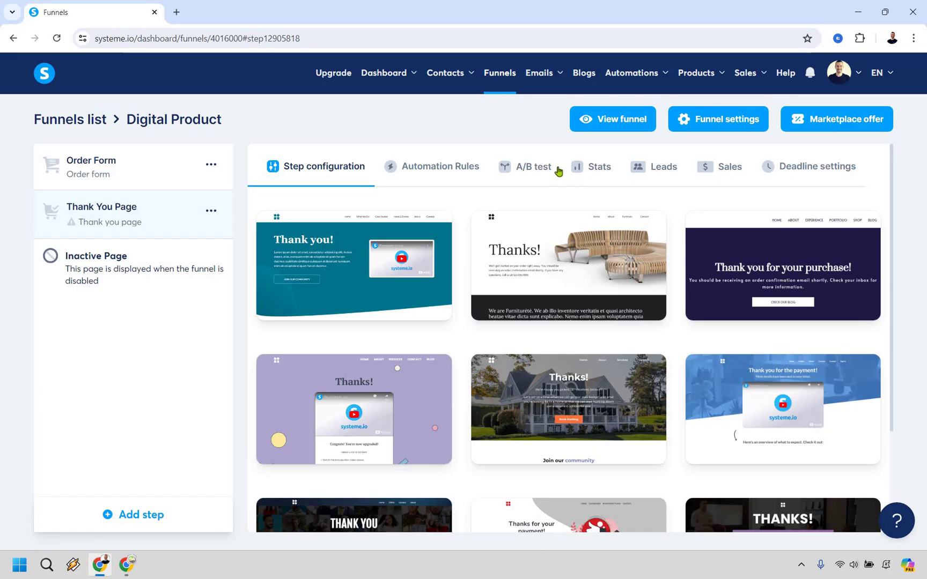
pyautogui.click(302, 266)
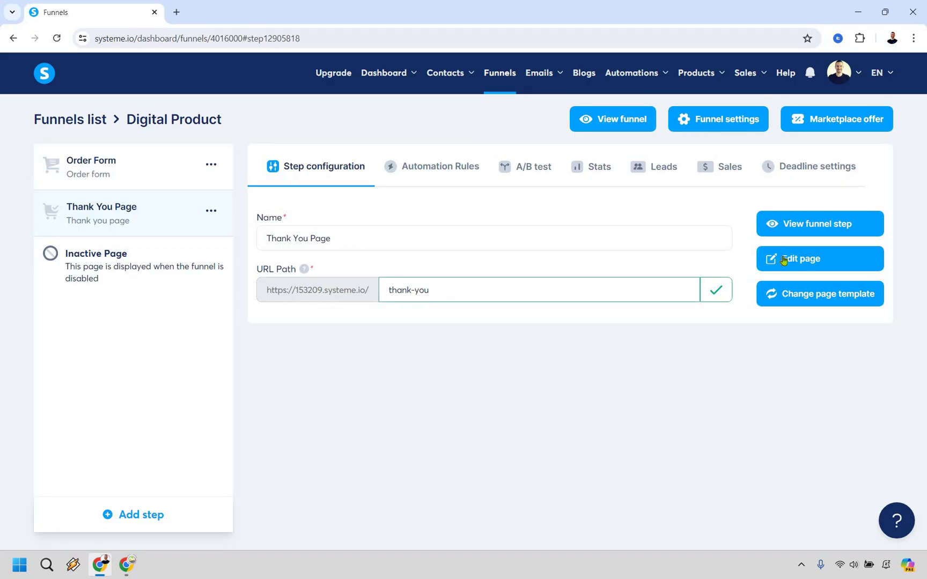
pyautogui.click(784, 261)
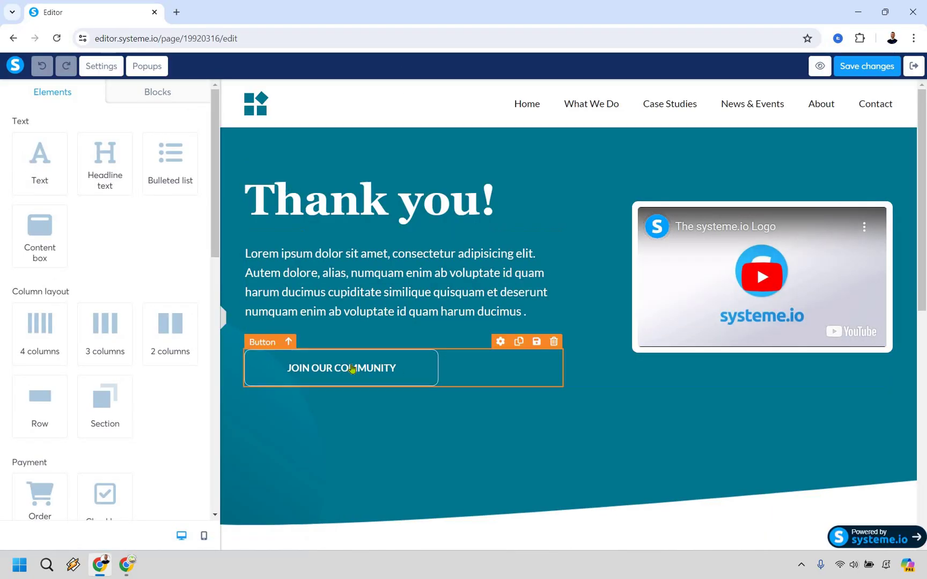
pyautogui.click(352, 370)
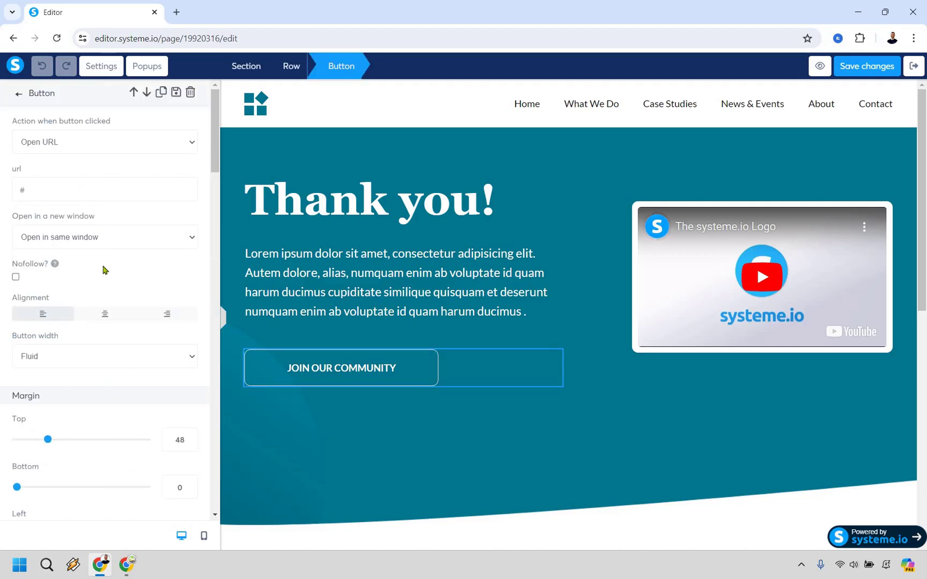
pyautogui.scroll(-7, 93, 306)
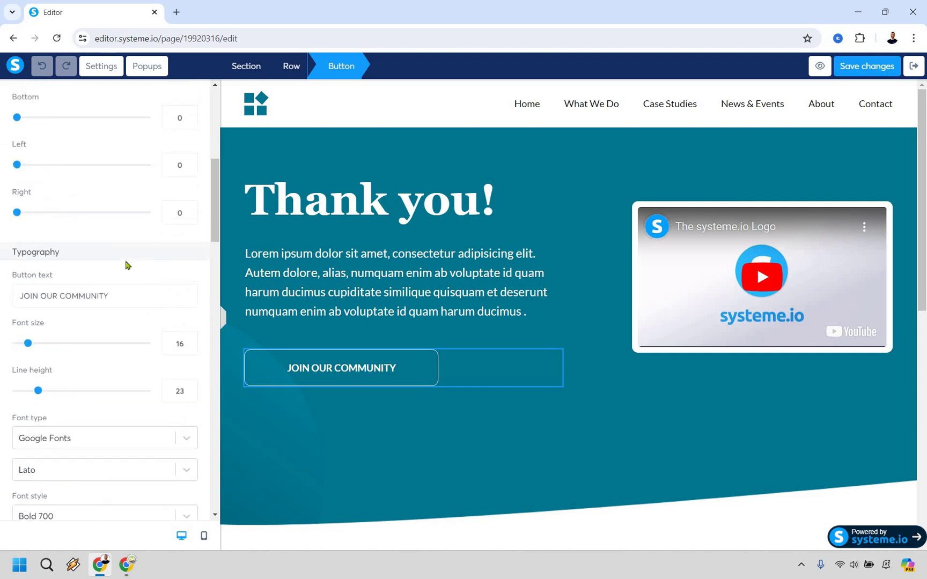
pyautogui.hotkey('ctrl', 'shift', 'Left')
pyautogui.hotkey('ctrl', 'shift', 'Left')
pyautogui.hotkey('ctrl', 'shift', 'Left')
pyautogui.write('Cl')
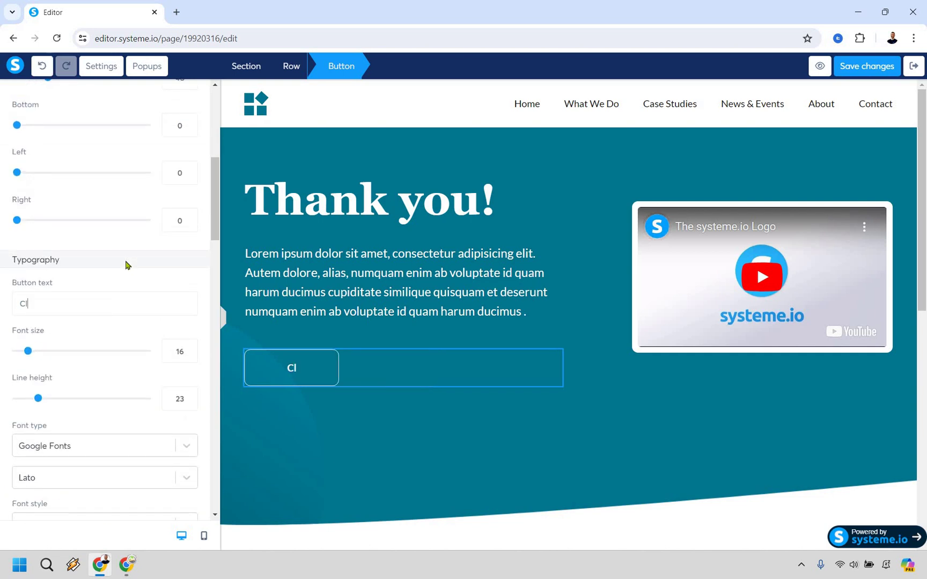
pyautogui.write('ick Here To Do')
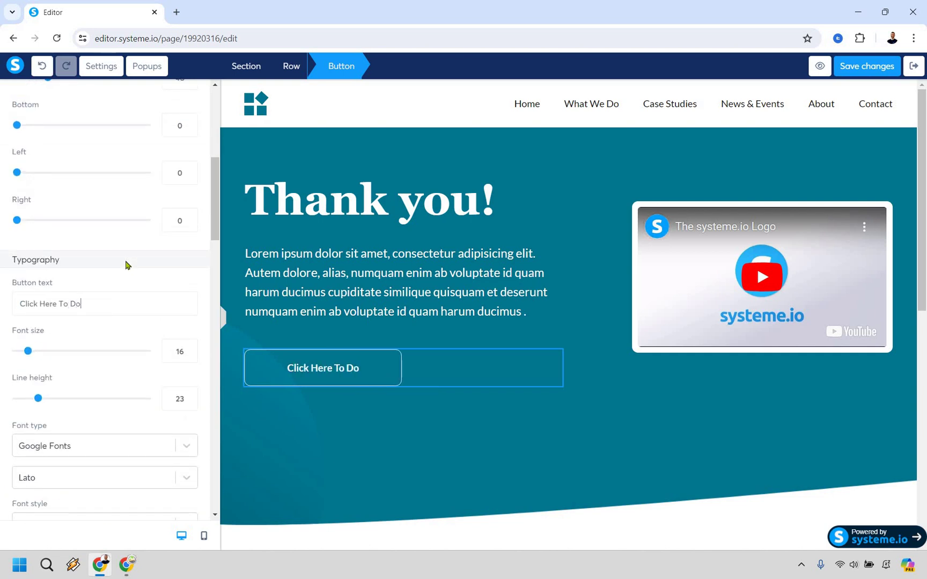
pyautogui.write('wnload The Vir')
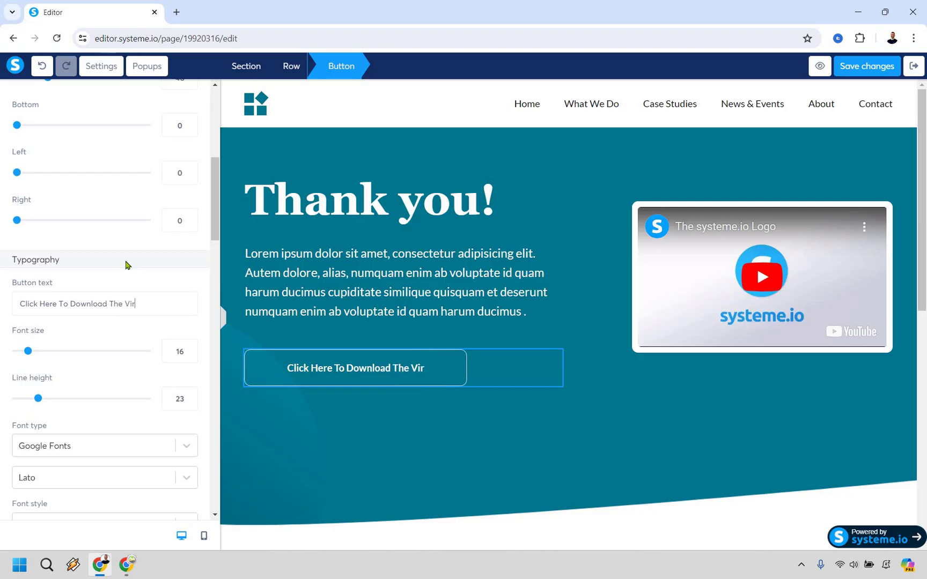
pyautogui.write('al Social PDF')
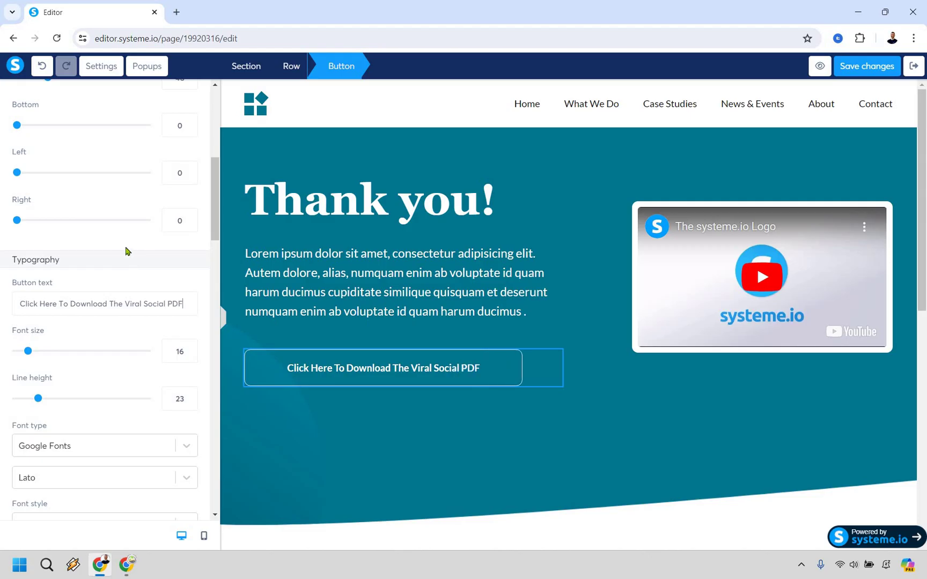
pyautogui.scroll(7, 127, 252)
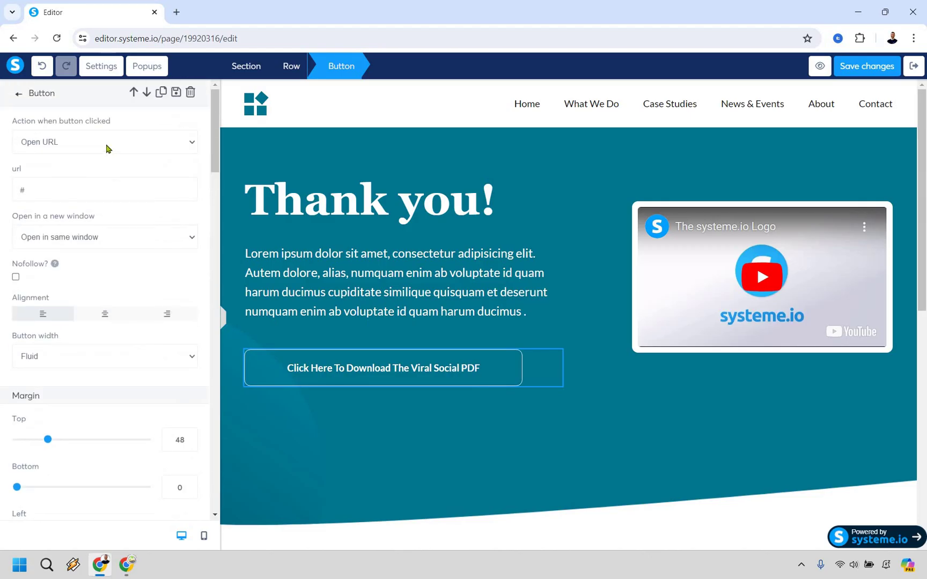
pyautogui.click(108, 148)
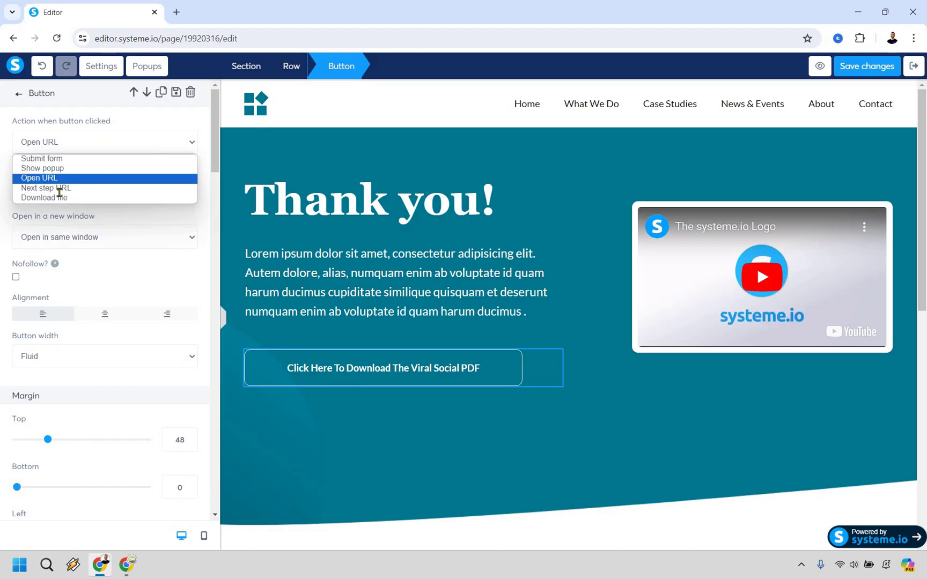
pyautogui.press('Escape')
pyautogui.press('Tab')
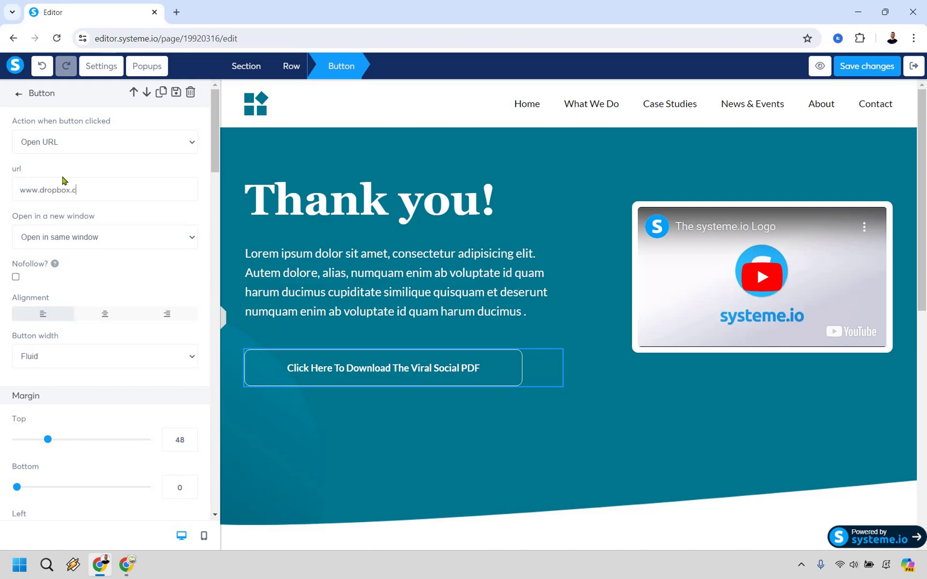
pyautogui.write('filename')
pyautogui.click(107, 238)
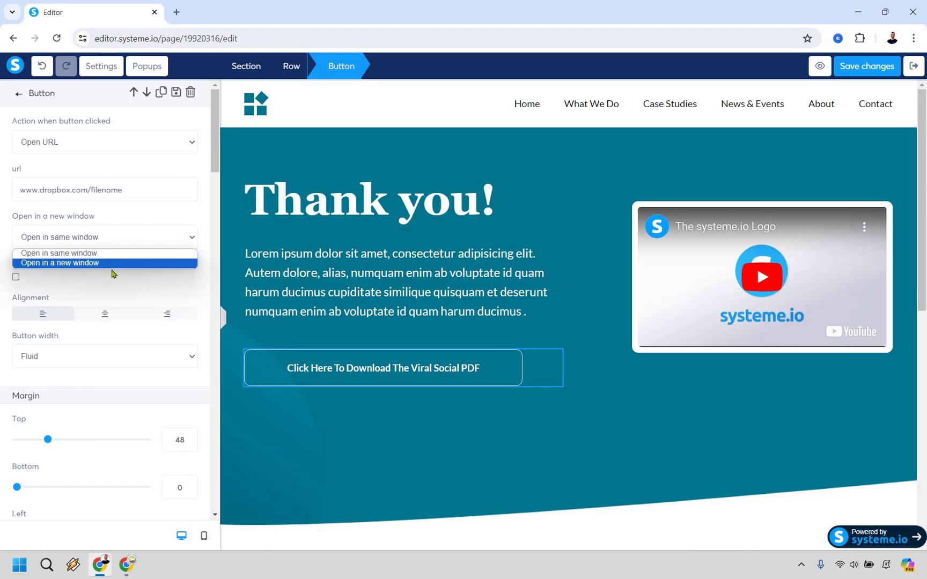
pyautogui.click(113, 265)
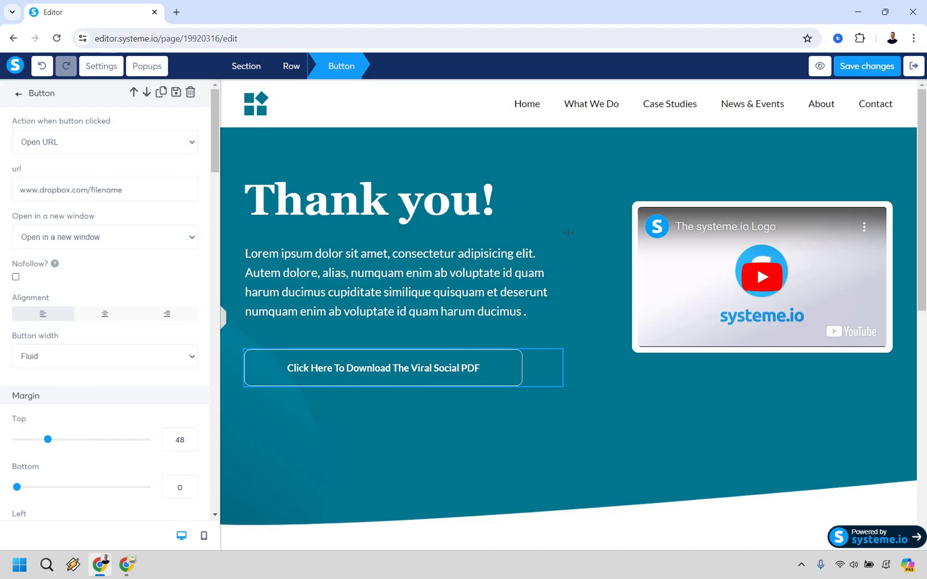
# - Replace the lorem ipsum paragraph with 'Change the text' and save the thank-you page
pyautogui.click(740, 374)
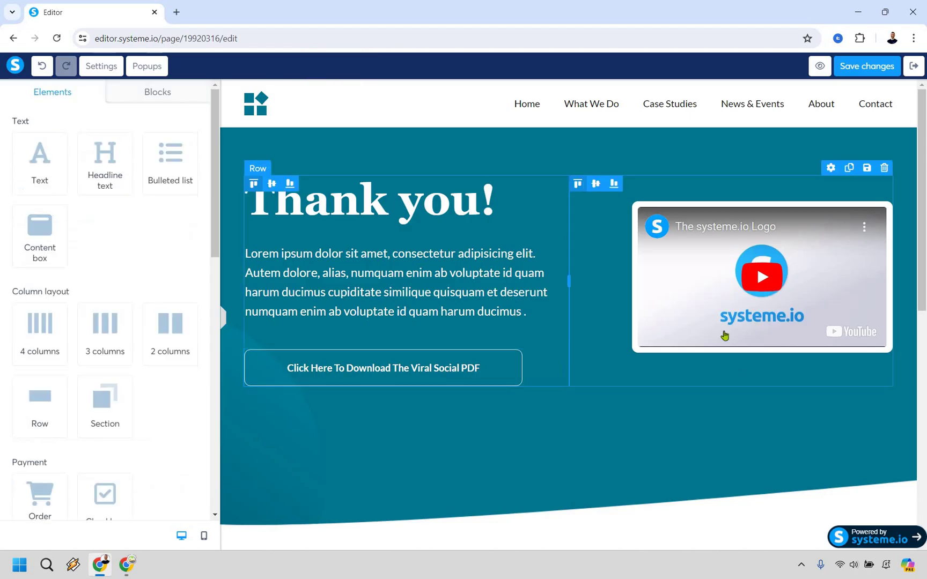
pyautogui.click(662, 406)
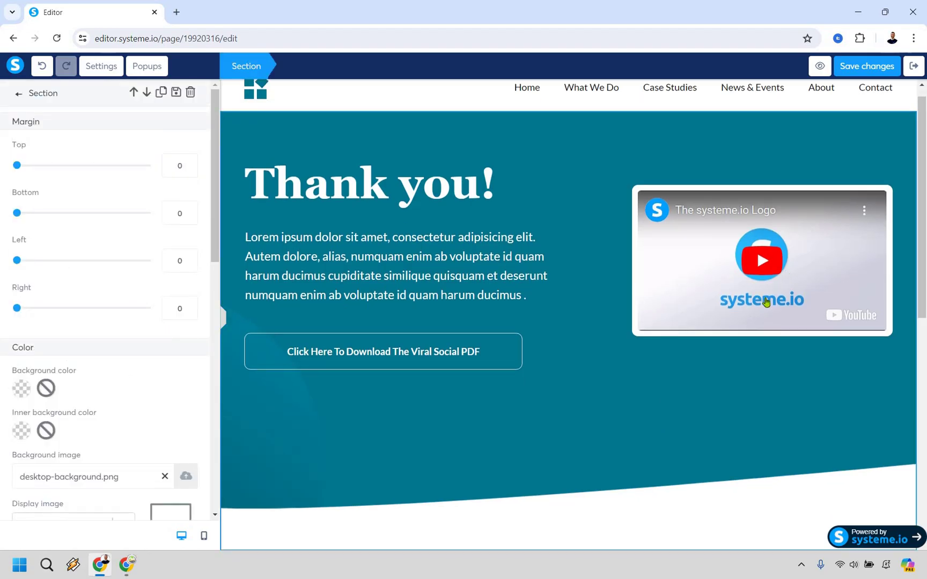
pyautogui.click(765, 368)
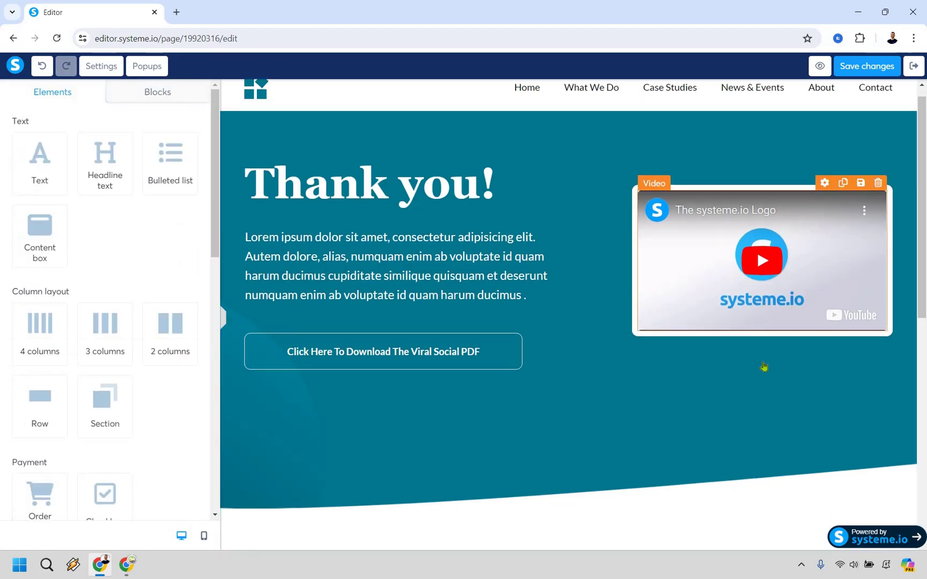
pyautogui.doubleClick(436, 264)
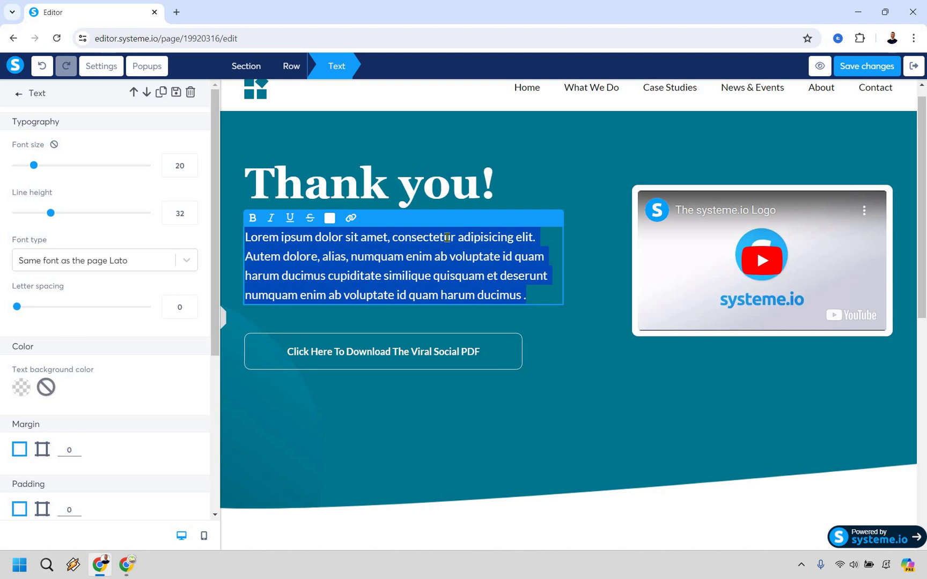
pyautogui.write('Change th')
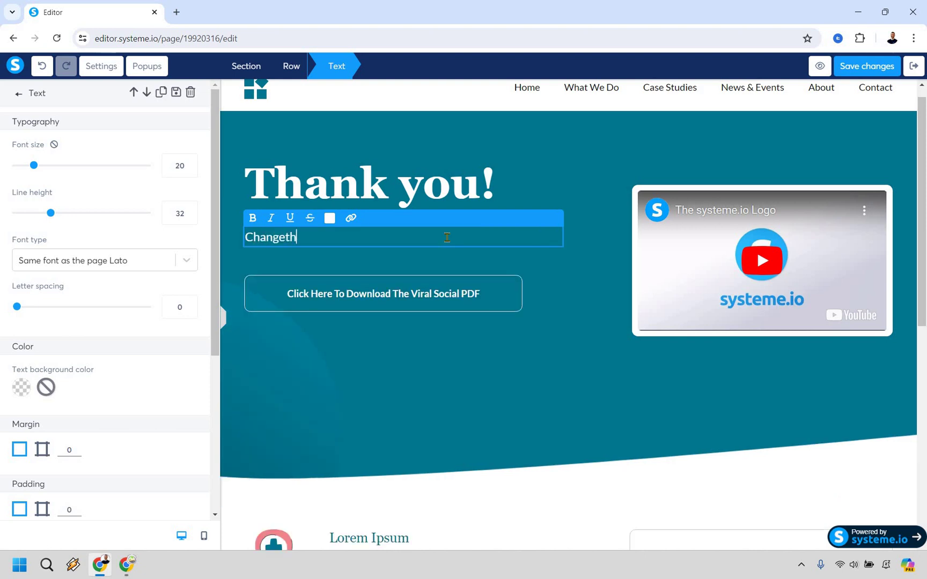
pyautogui.write('e text')
pyautogui.press('Escape')
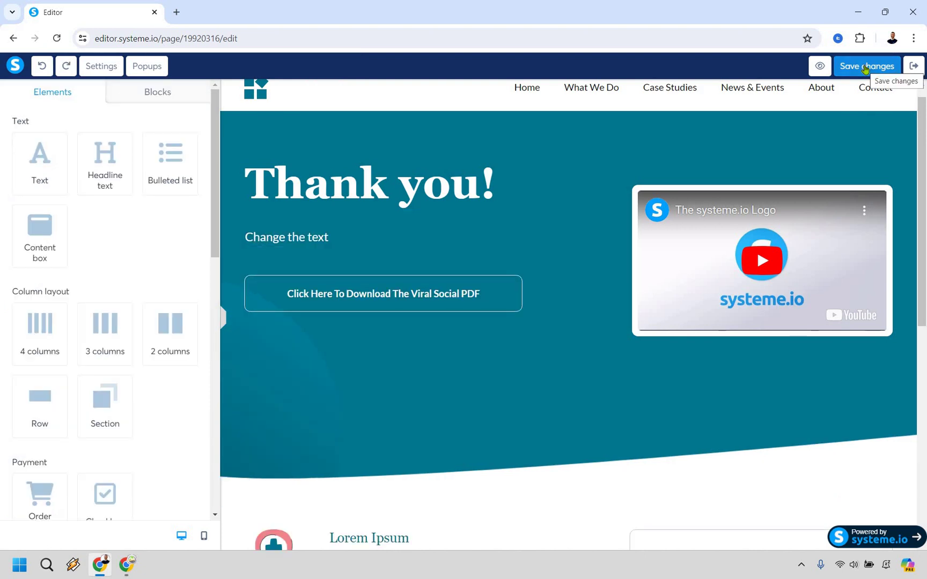
pyautogui.click(865, 67)
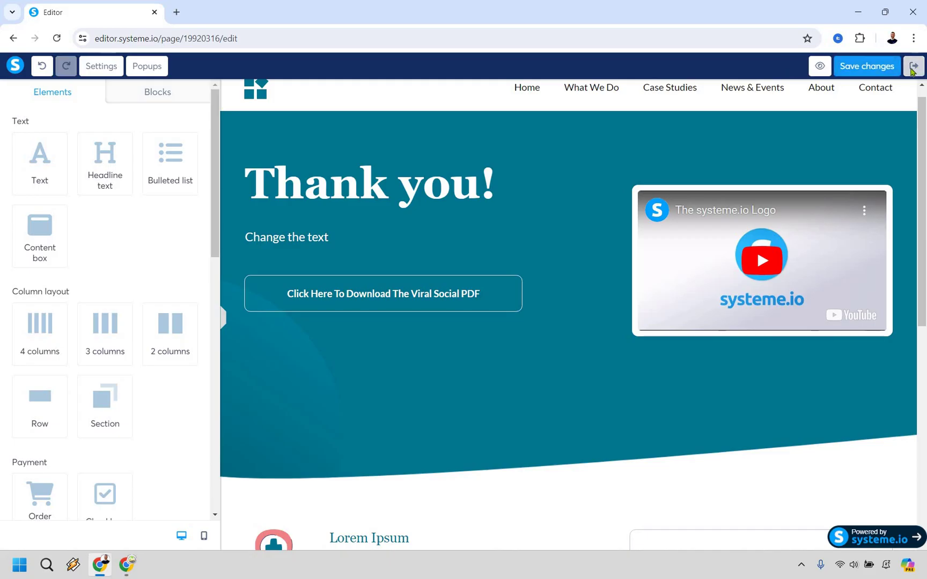
# - Leave the editor and preview the live Order Form page, scrolling through it
pyautogui.hotkey('alt', 'Left')
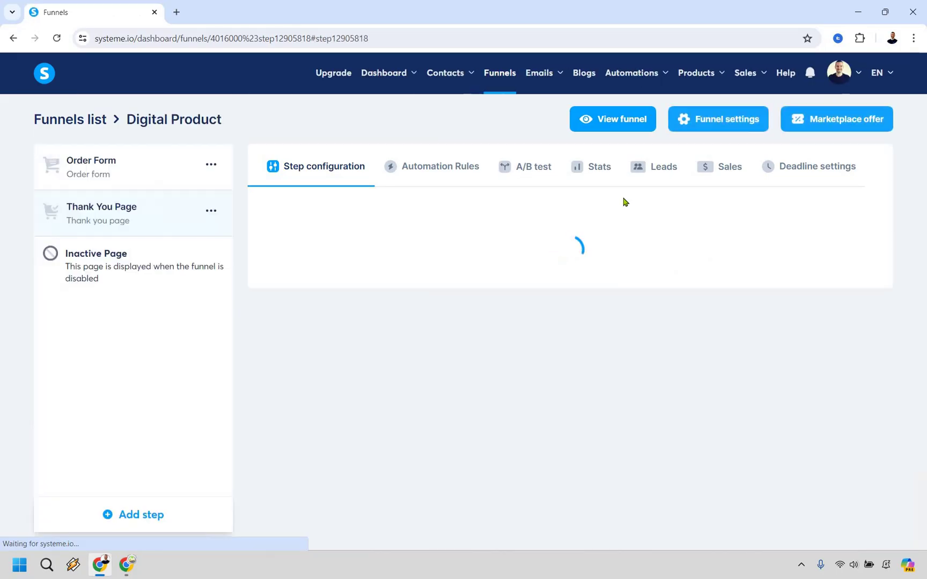
pyautogui.click(131, 172)
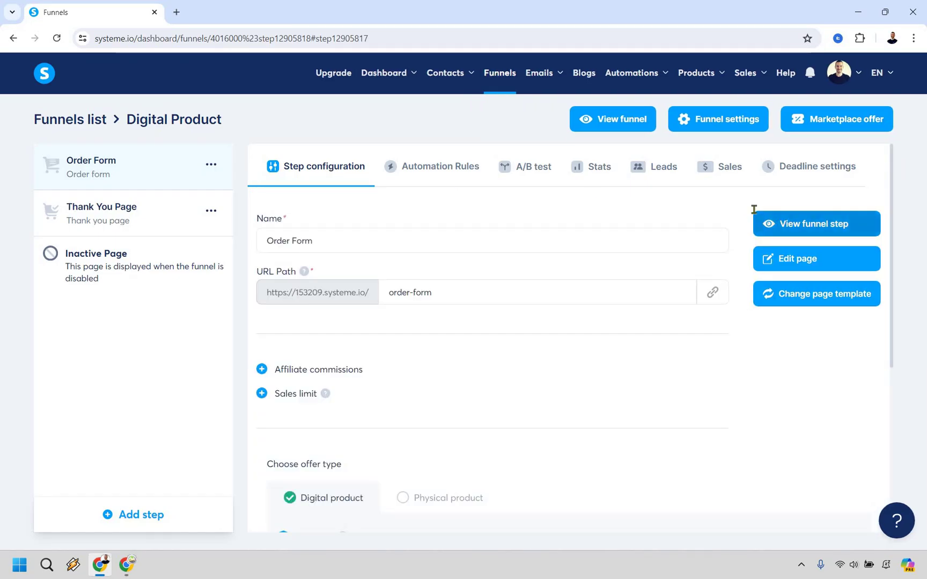
pyautogui.click(853, 224)
pyautogui.scroll(-1, 374, 205)
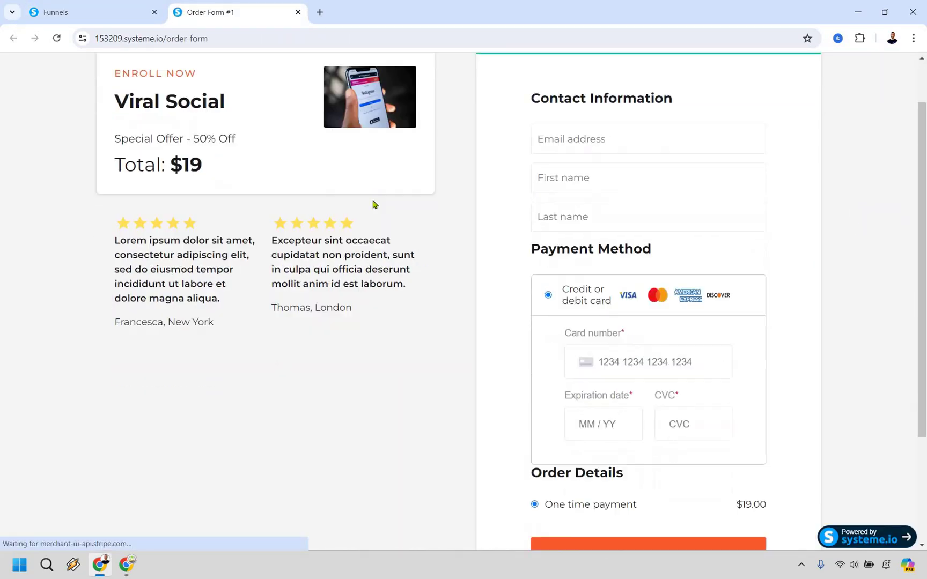
pyautogui.scroll(-3, 374, 204)
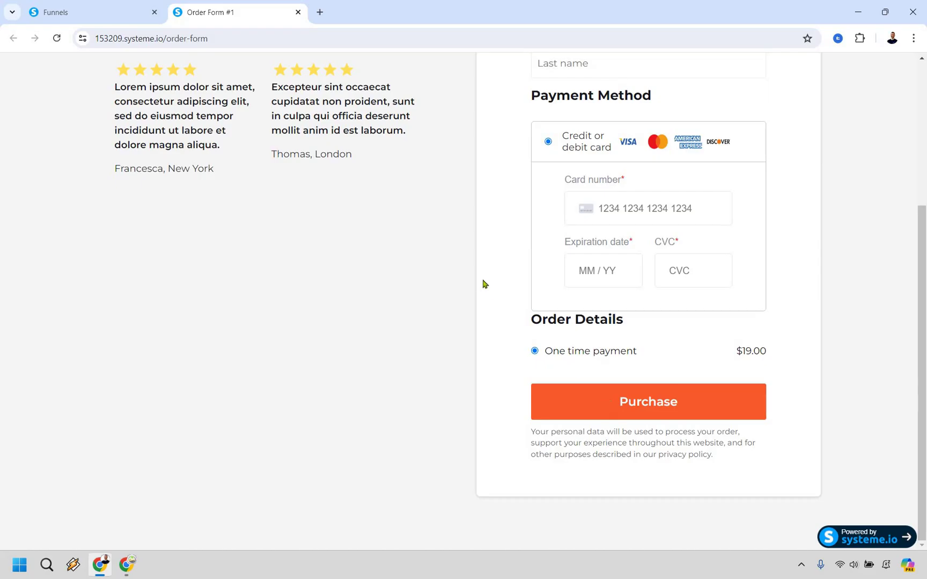
pyautogui.scroll(4, 470, 283)
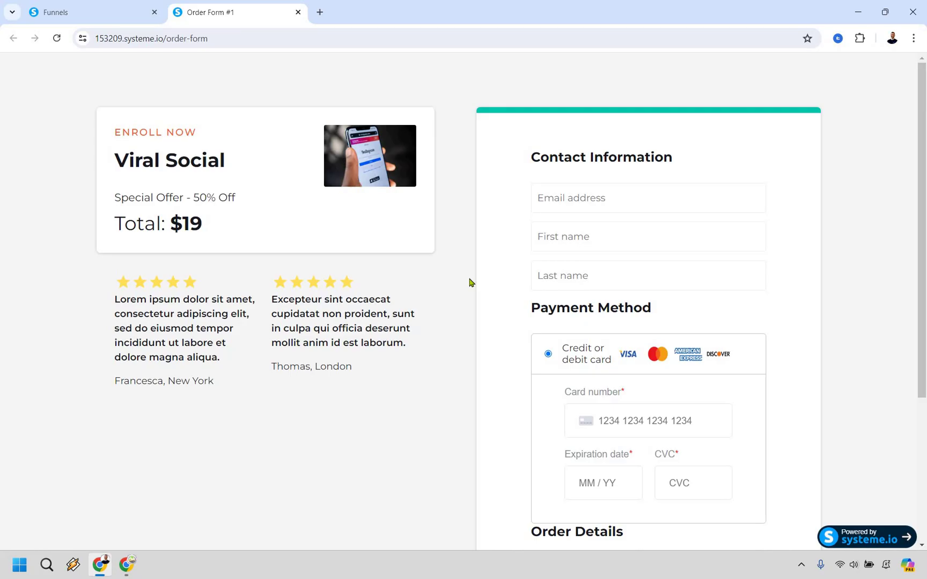
# - Close the order form preview and open the live Thank You Page in a new tab
pyautogui.click(298, 12)
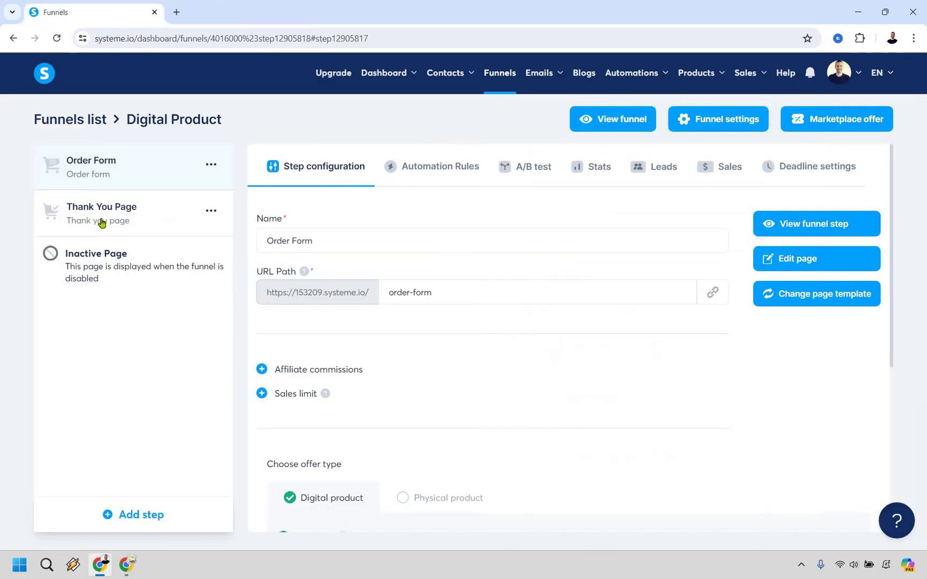
pyautogui.click(102, 223)
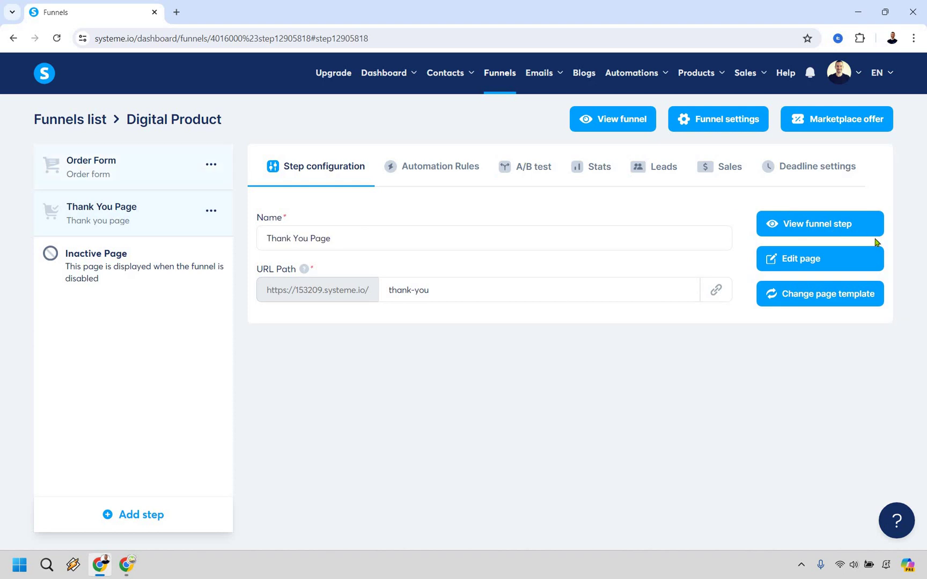
pyautogui.click(819, 224)
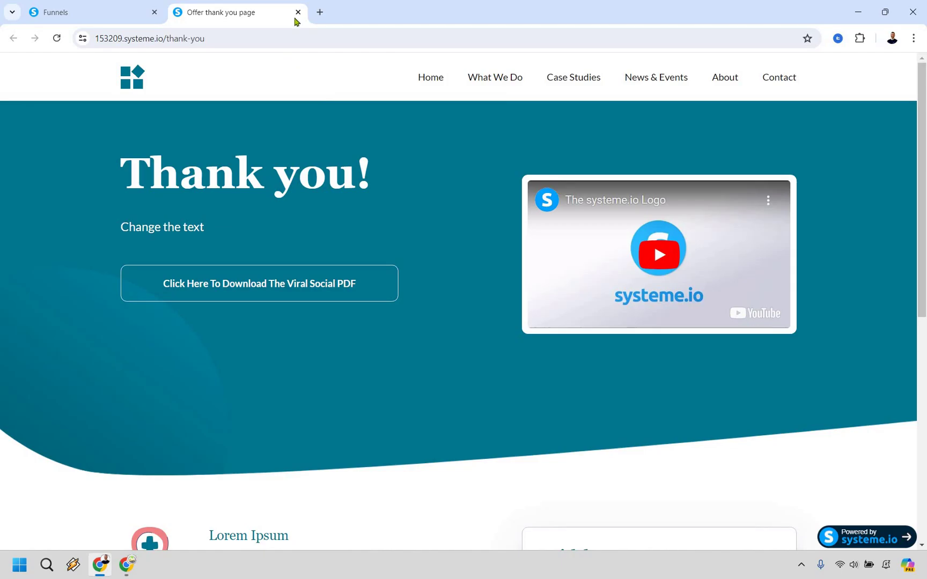
# - Add a 'Sales Letter' sales page step and move it to the start of the funnel
pyautogui.hotkey('ctrl', 'w')
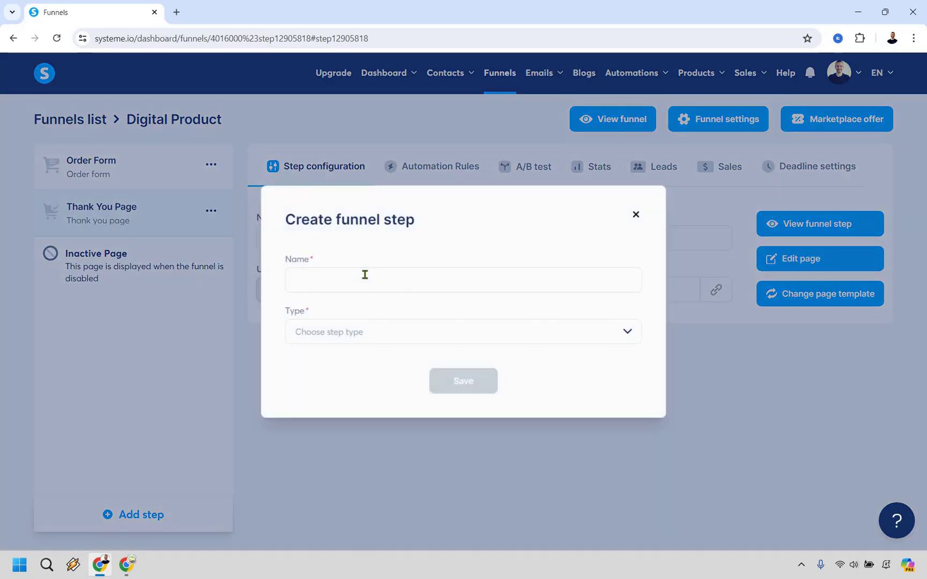
pyautogui.click(365, 275)
pyautogui.write('Sales Letter')
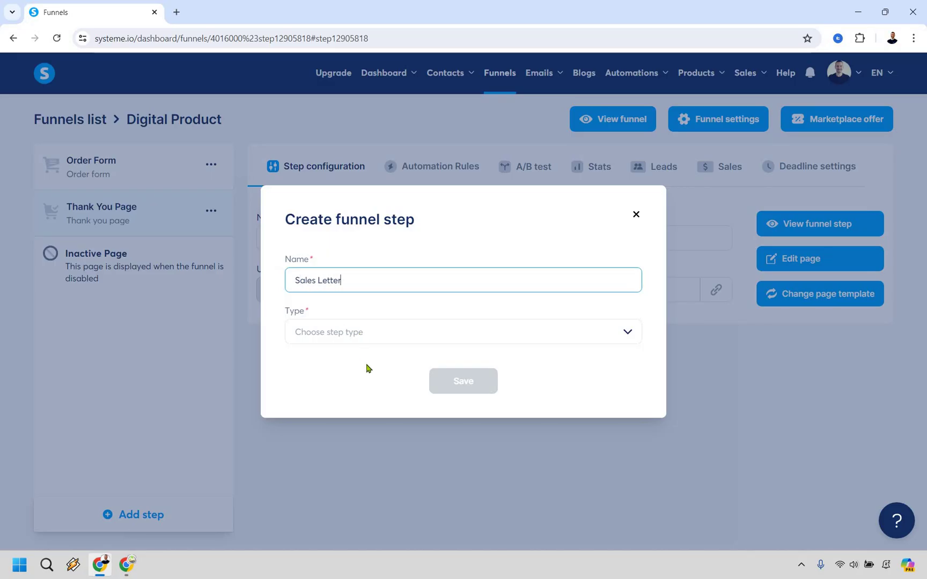
pyautogui.press('Tab')
pyautogui.scroll(-2, 352, 458)
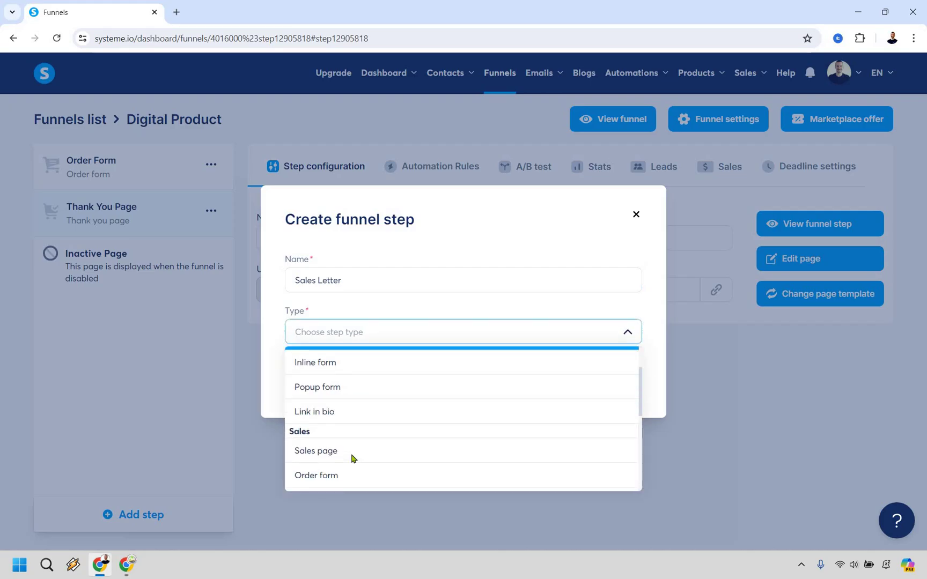
pyautogui.press('Return')
pyautogui.press('Return')
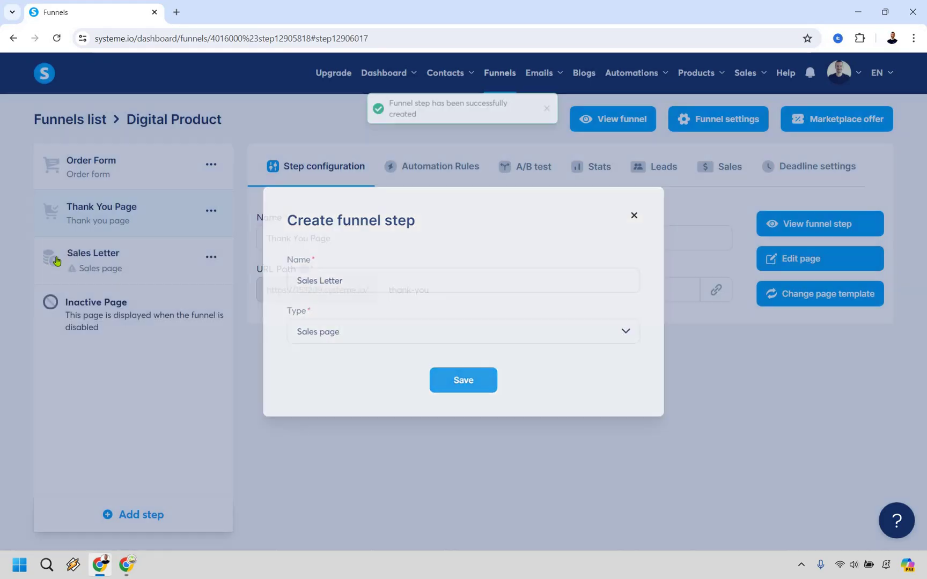
pyautogui.moveTo(54, 170); pyautogui.dragTo(53, 164)
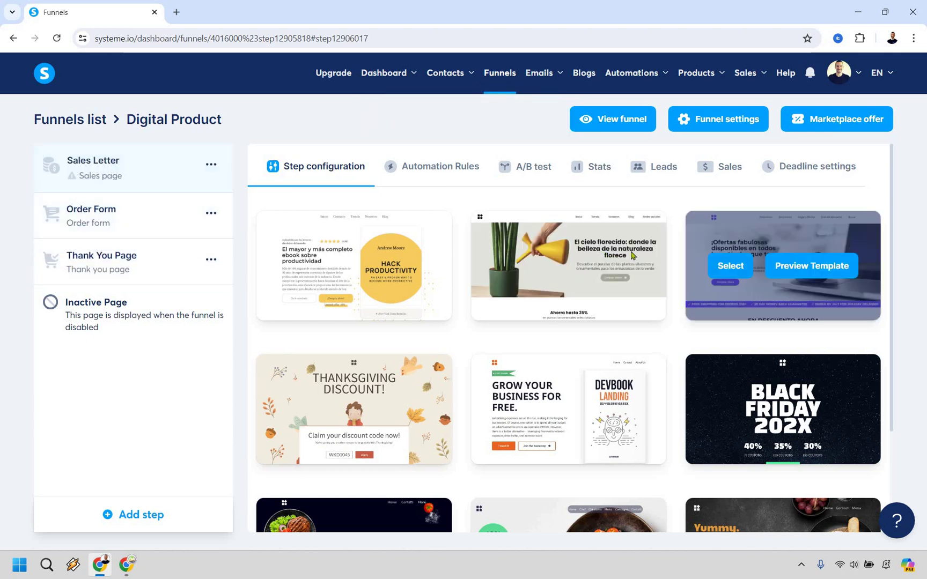
# - Browse templates at 30 per page and select 'Make your life easy with our product'
pyautogui.scroll(-3, 569, 322)
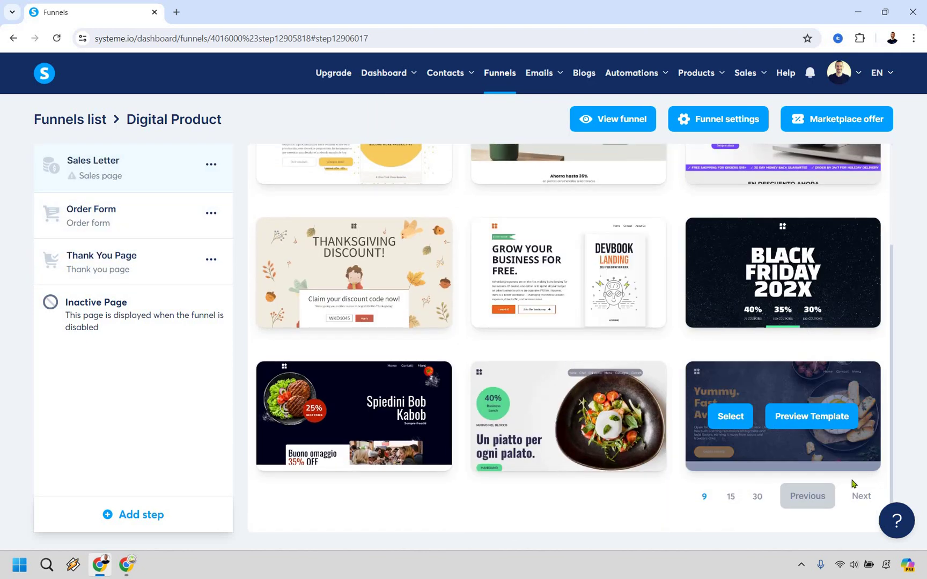
pyautogui.click(861, 495)
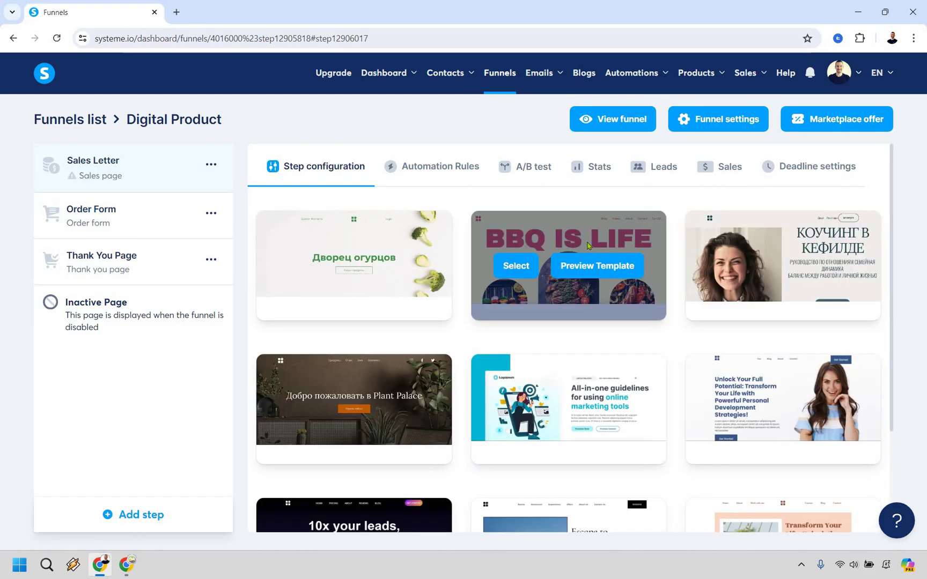
pyautogui.scroll(-3, 590, 248)
pyautogui.click(758, 497)
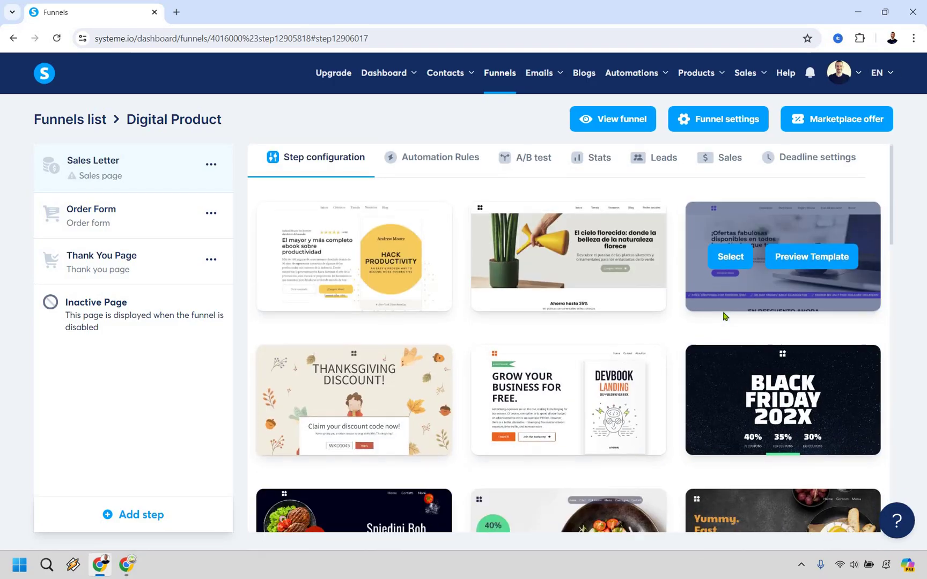
pyautogui.scroll(-10, 724, 319)
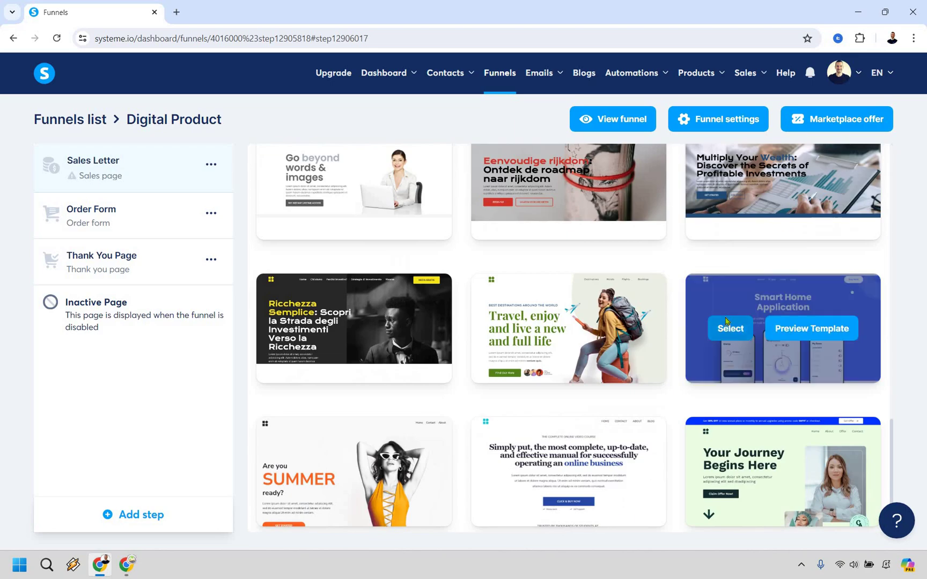
pyautogui.scroll(-2, 726, 300)
pyautogui.scroll(20, 726, 290)
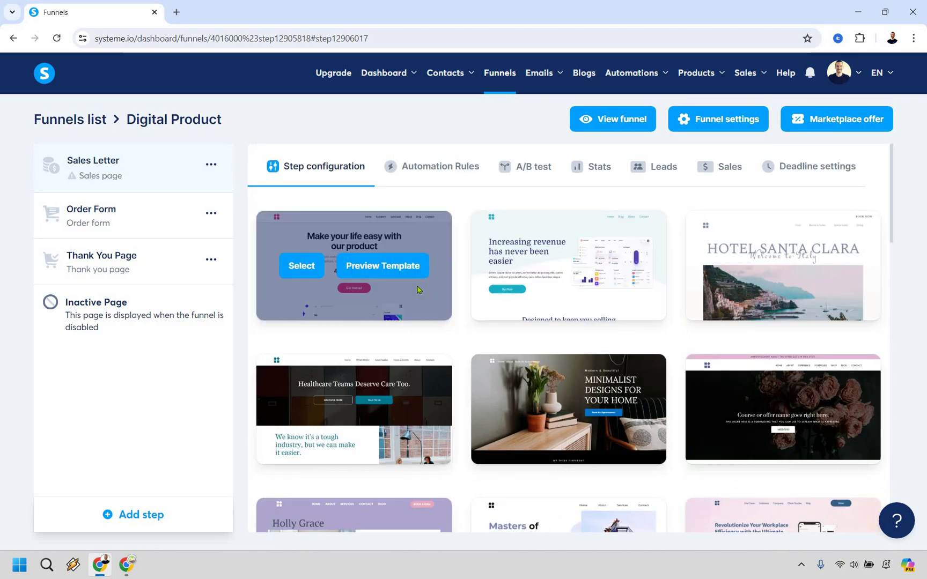
pyautogui.click(302, 267)
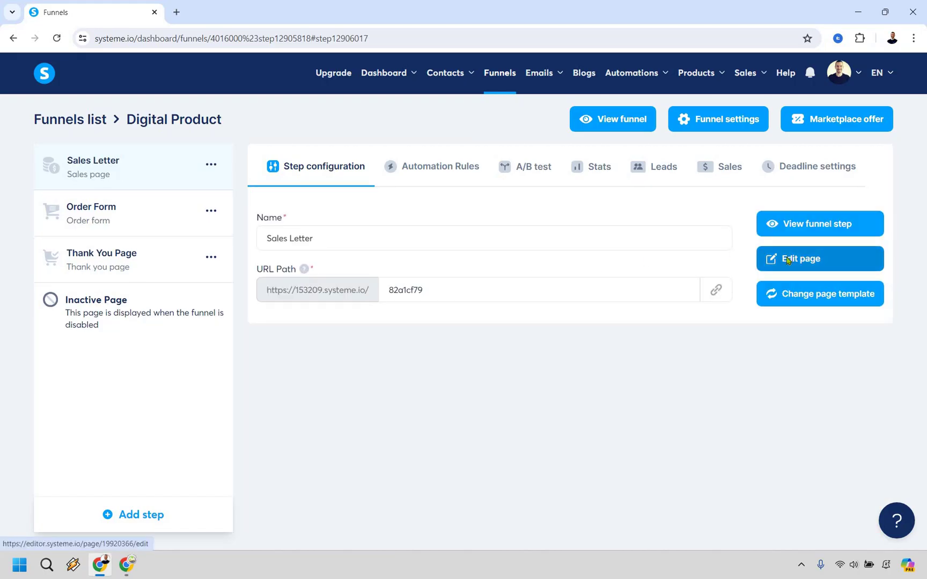
# - Change the Get Started button text to 'Click Here To Add To Cart', keeping its next-step action, and save
pyautogui.click(788, 260)
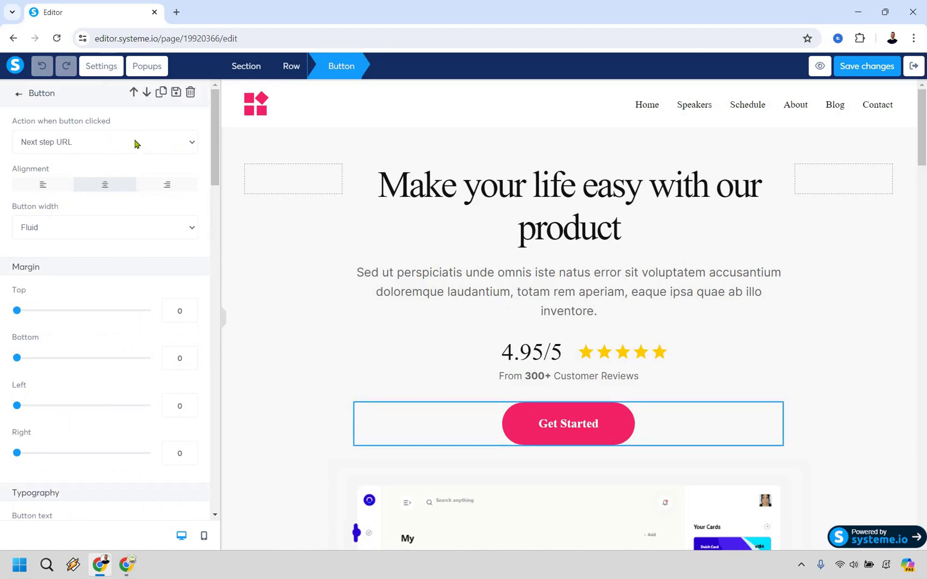
pyautogui.click(135, 143)
pyautogui.click(135, 143)
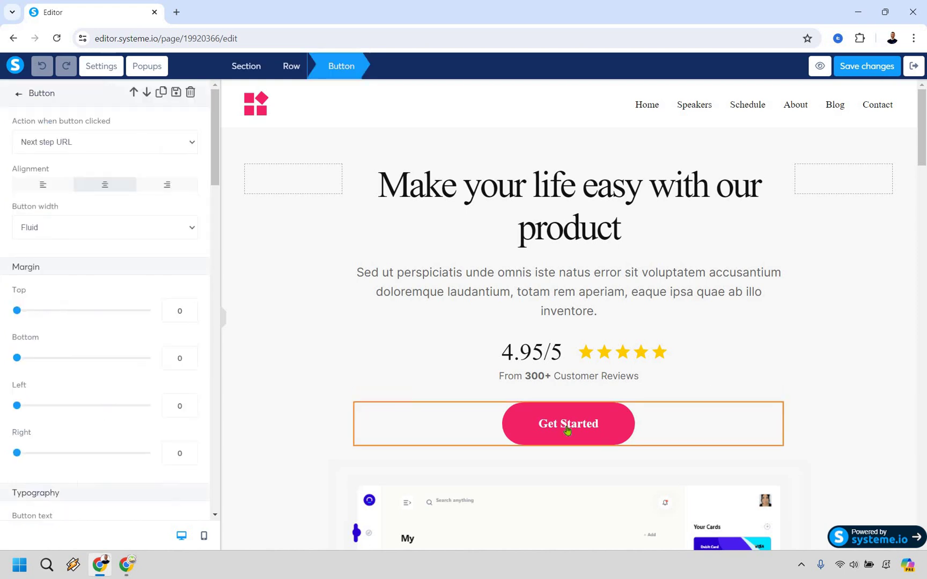
pyautogui.click(230, 284)
pyautogui.scroll(-6, 126, 234)
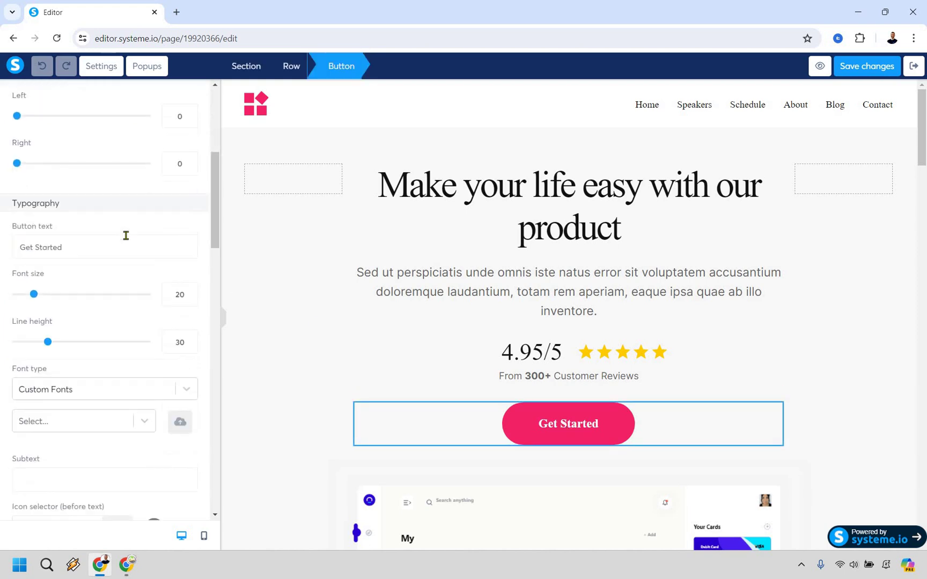
pyautogui.hotkey('ctrl', 'shift', 'Left')
pyautogui.hotkey('ctrl', 'shift', 'Left')
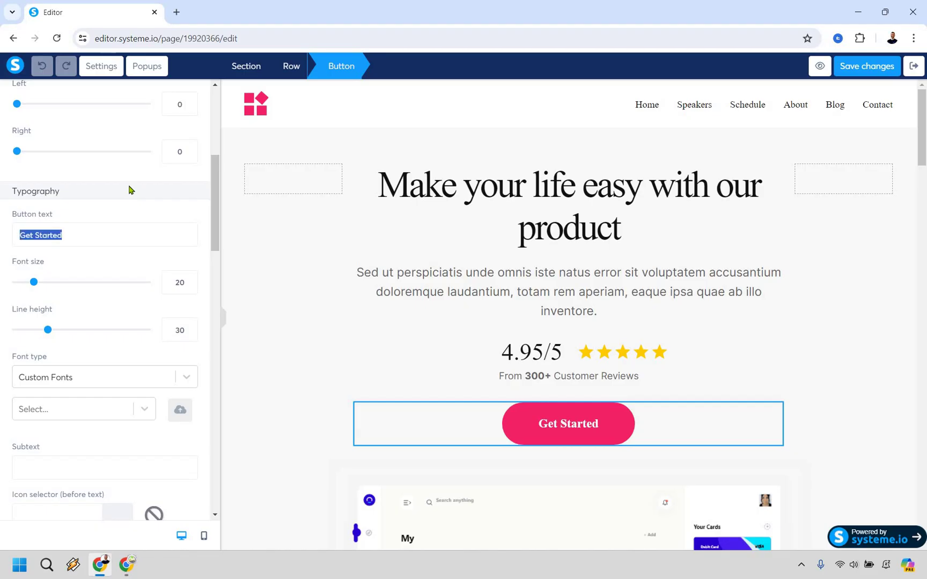
pyautogui.write('Click Her')
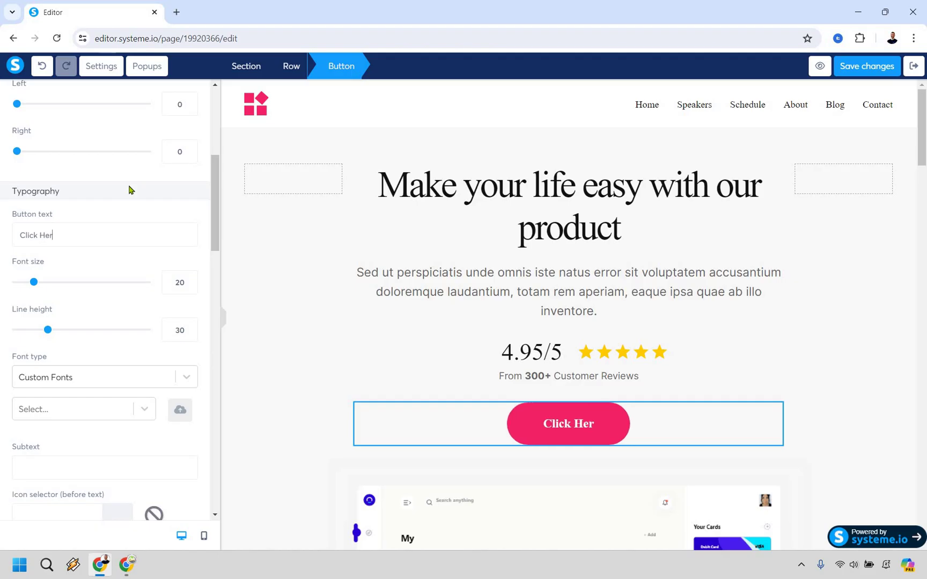
pyautogui.write('e To Add To C')
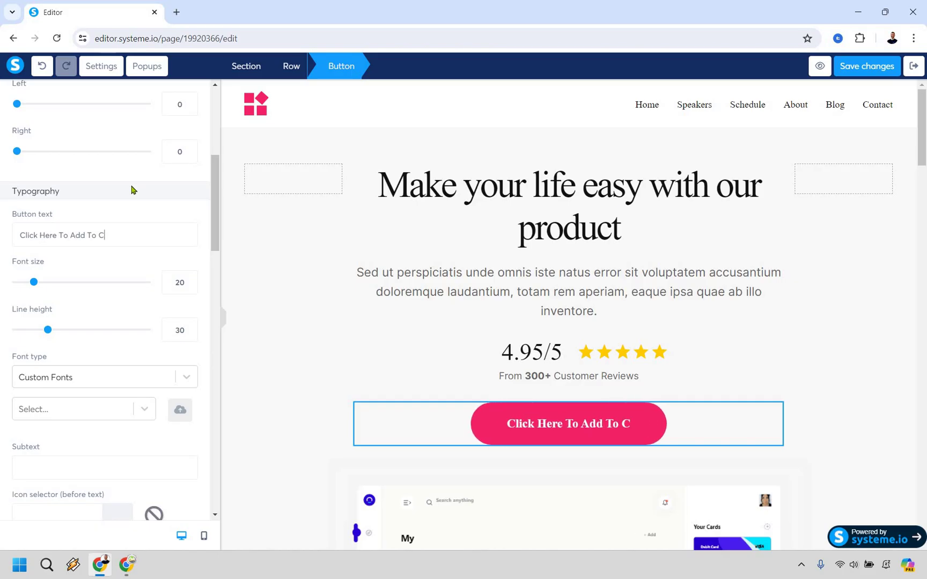
pyautogui.write('art')
pyautogui.click(862, 67)
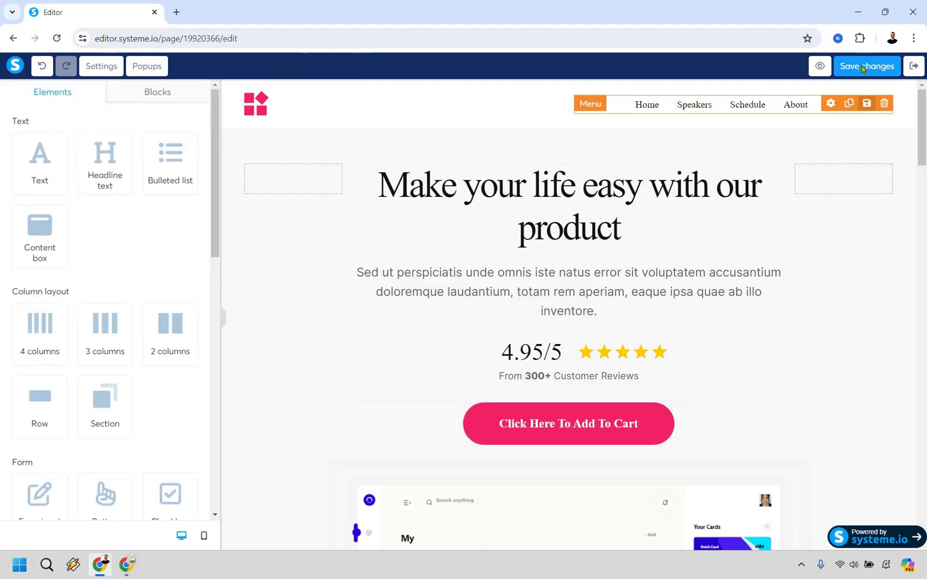
pyautogui.click(915, 69)
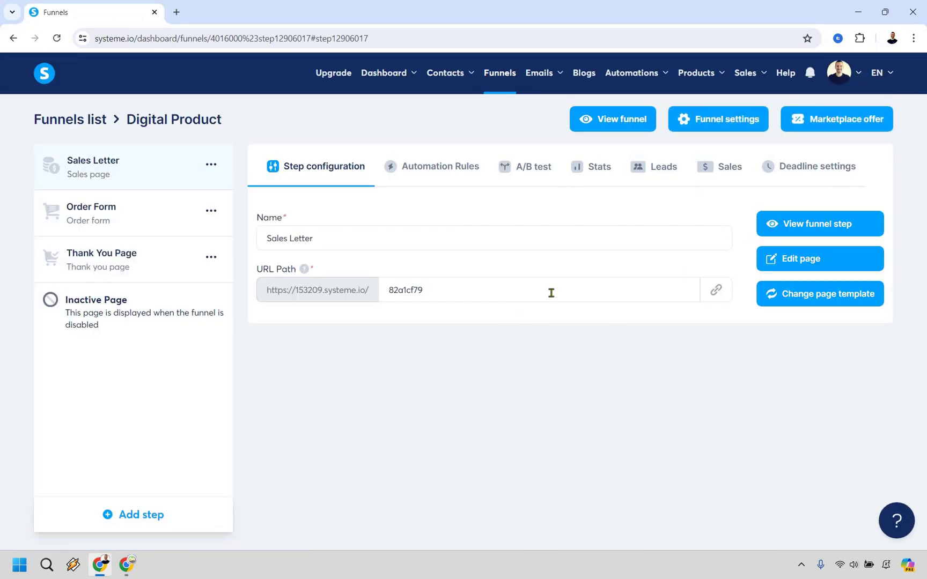
# - Preview the live sales page and confirm its button leads to the $19 Viral Social order form
pyautogui.click(621, 131)
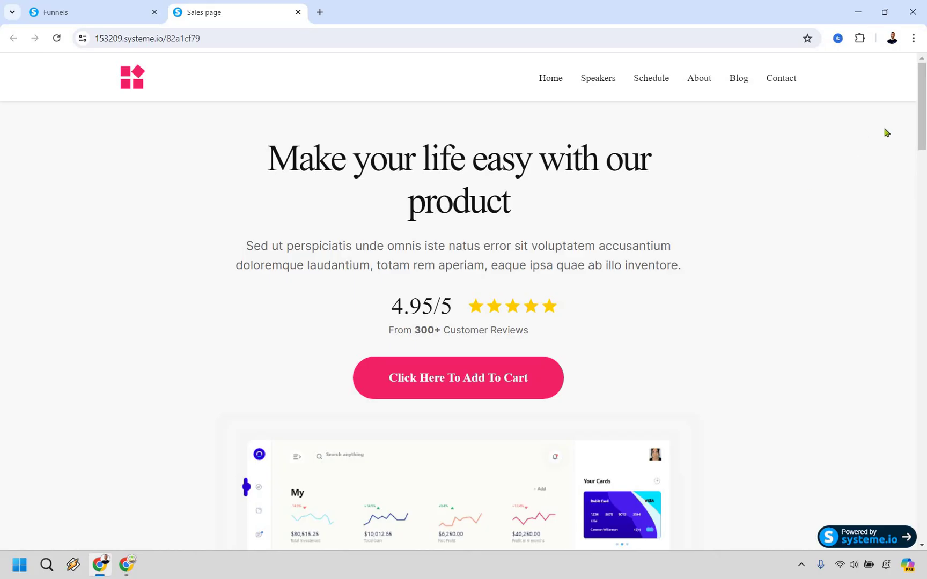
pyautogui.scroll(-20, 926, 437)
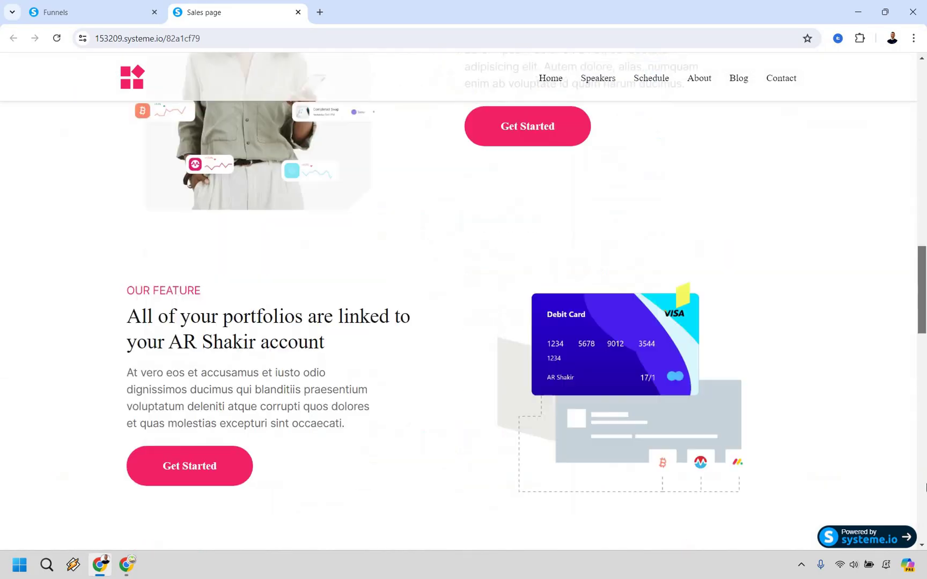
pyautogui.scroll(20, 926, 82)
pyautogui.scroll(8, 926, 81)
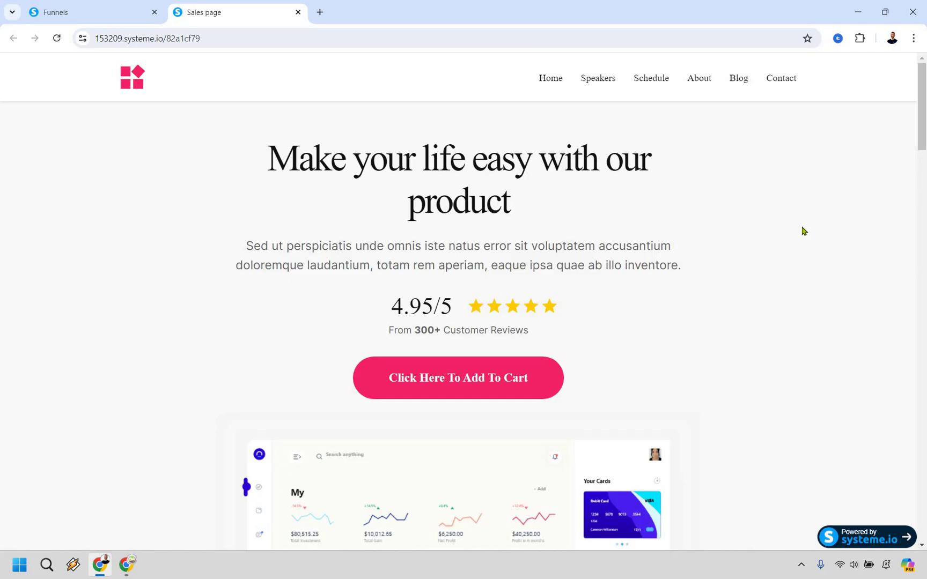
pyautogui.click(475, 382)
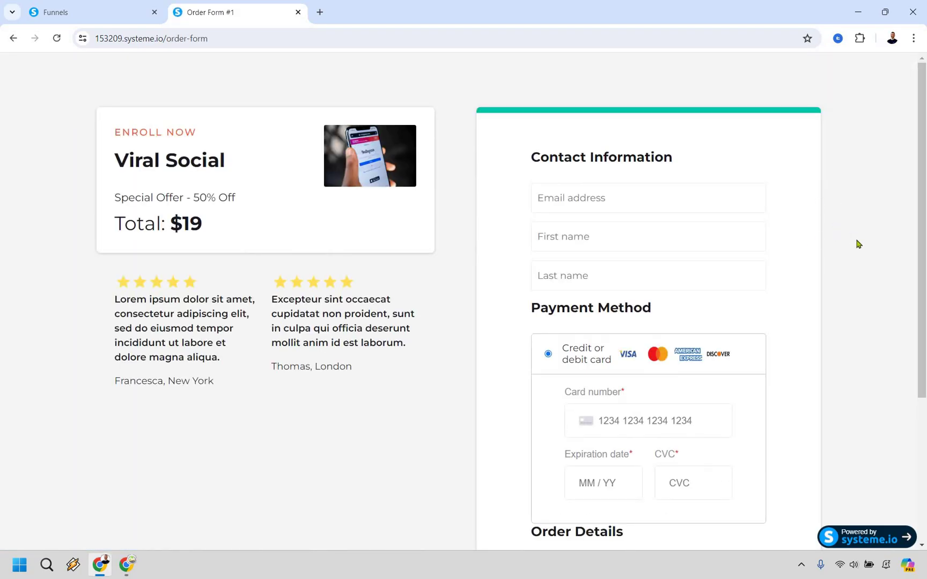
pyautogui.scroll(-3, 799, 394)
pyautogui.scroll(-1, 799, 393)
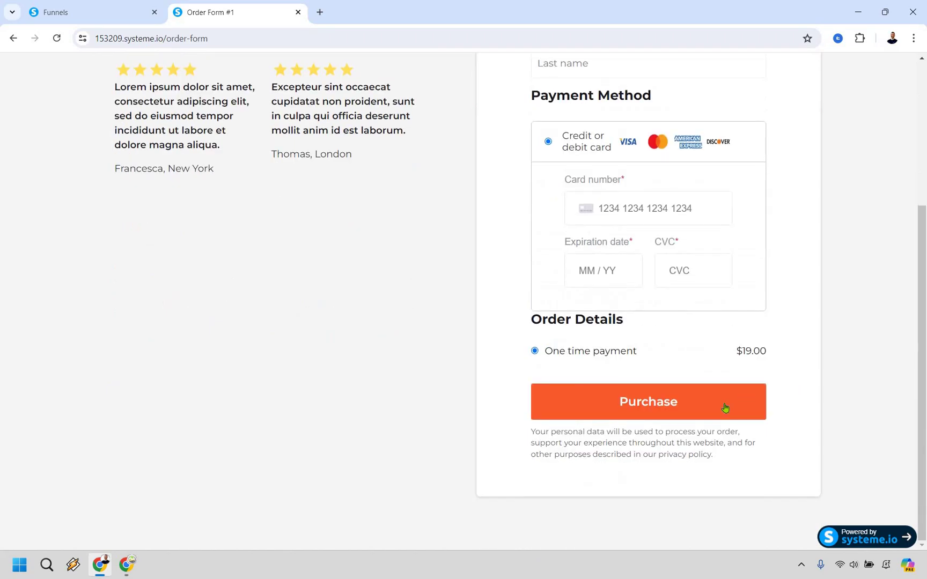
pyautogui.scroll(4, 91, 269)
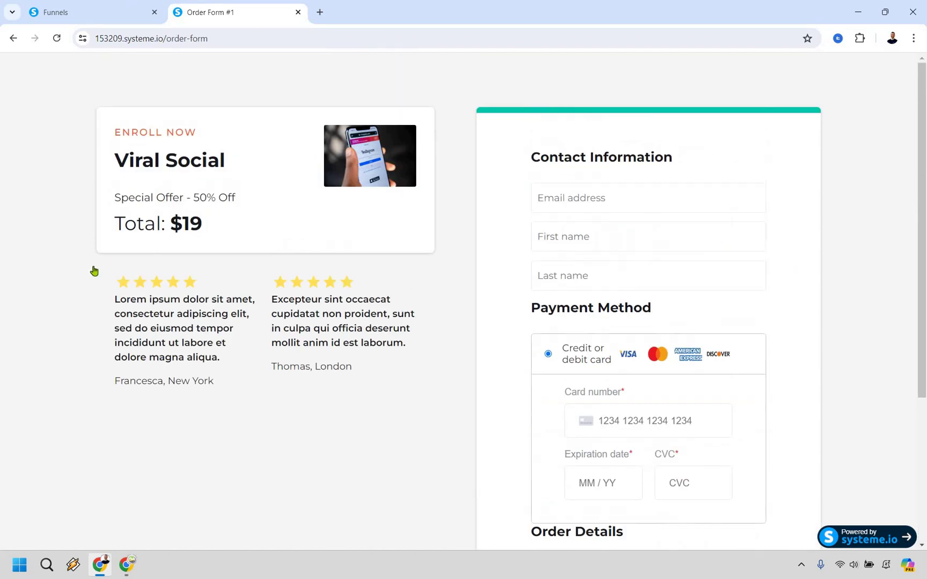
pyautogui.hotkey('ctrl', 'shift', 'Tab')
pyautogui.click(93, 263)
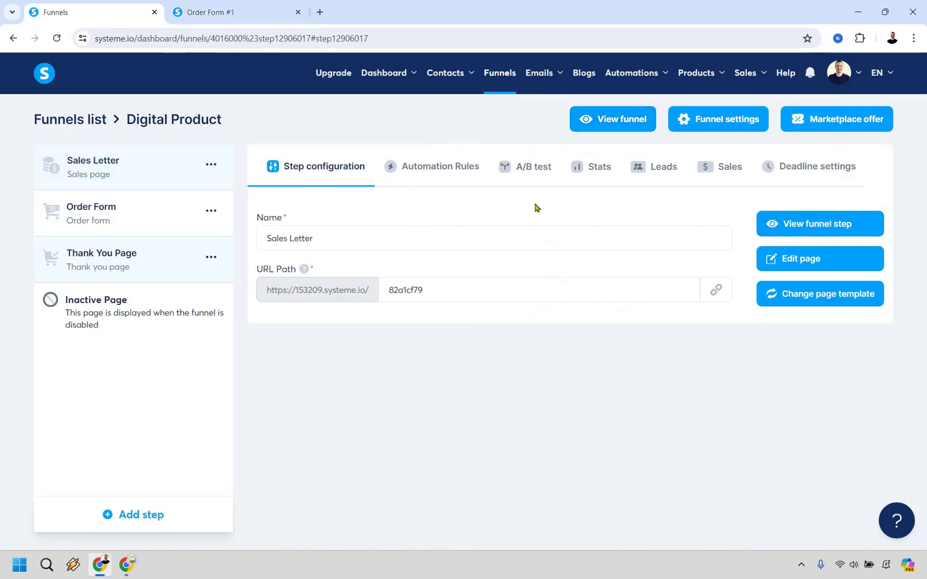
# - Preview the live thank-you page, then return to the Order Form's offer settings
pyautogui.click(805, 225)
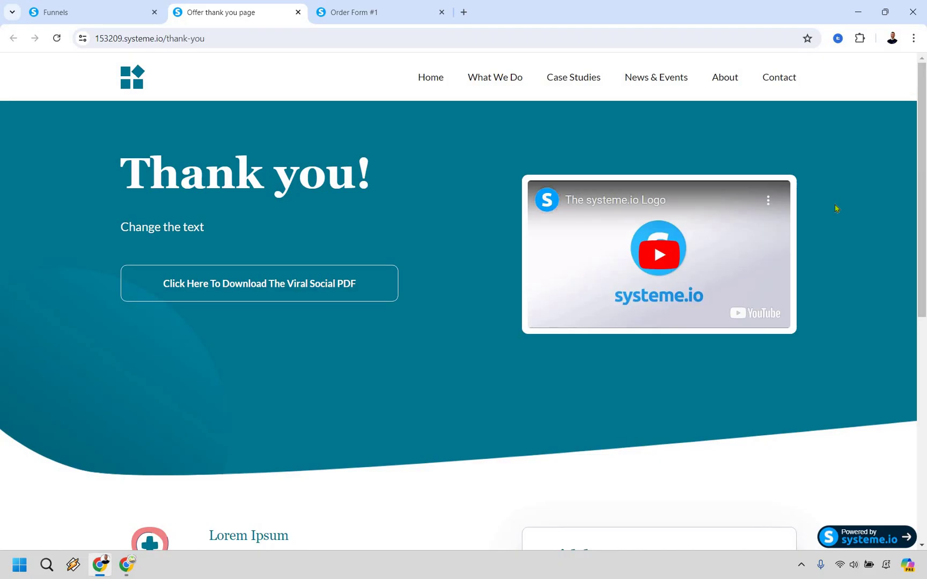
pyautogui.click(105, 5)
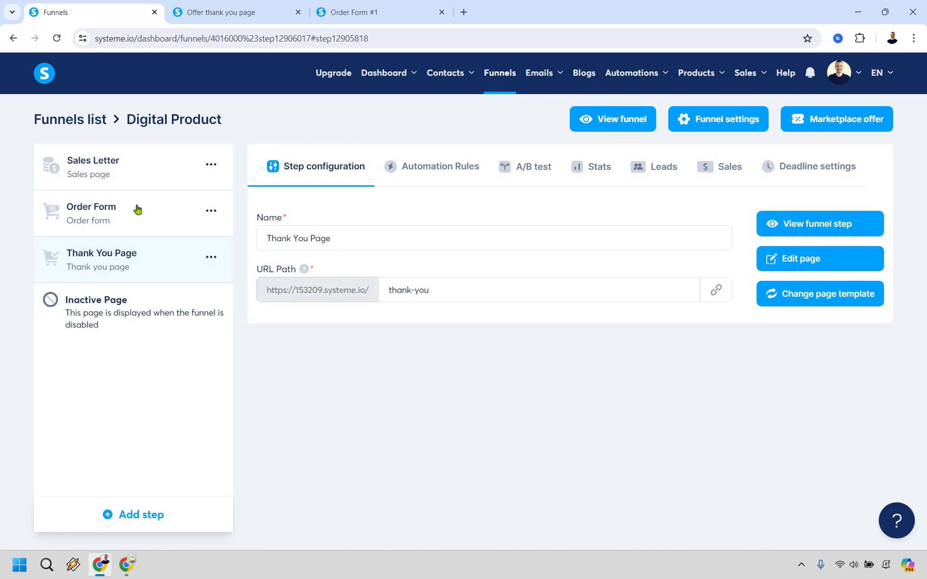
pyautogui.scroll(-5, 497, 238)
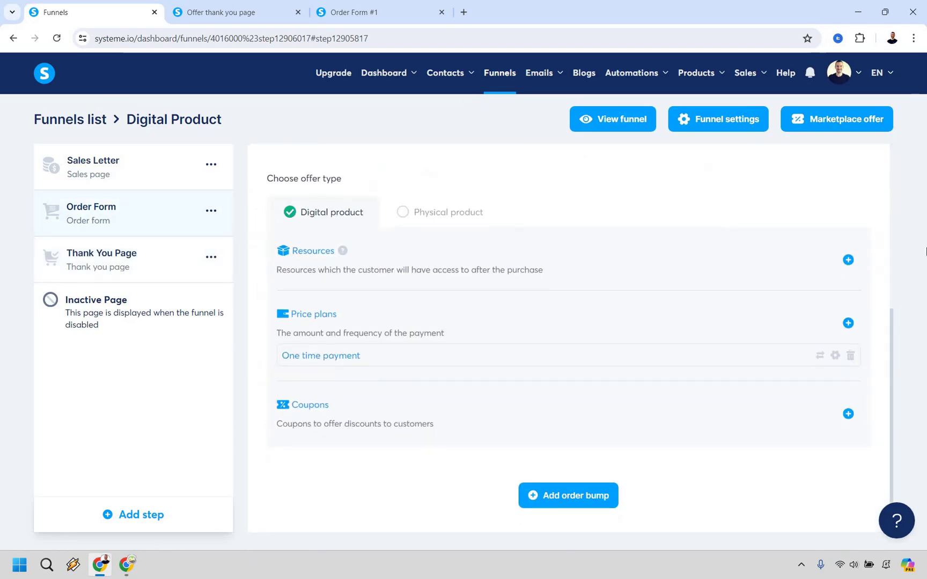